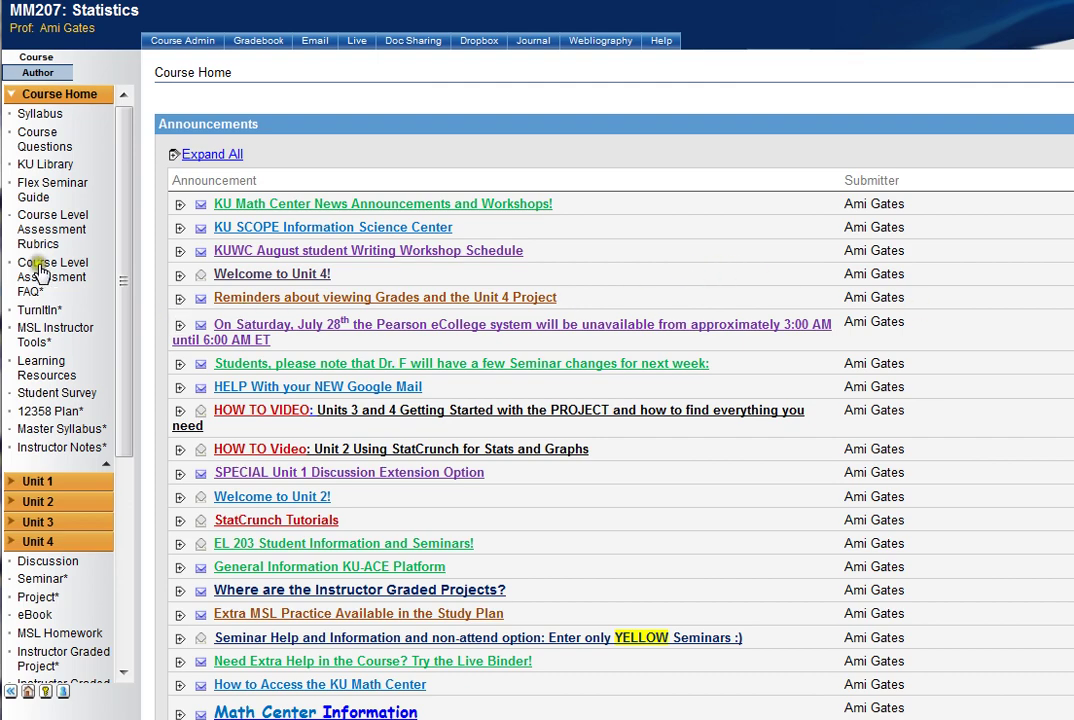
Step: Go to the eCollege course's Learning Resources page and jump to its StatCrunch section
{"action": "left_click", "coordinate": [46, 367]}
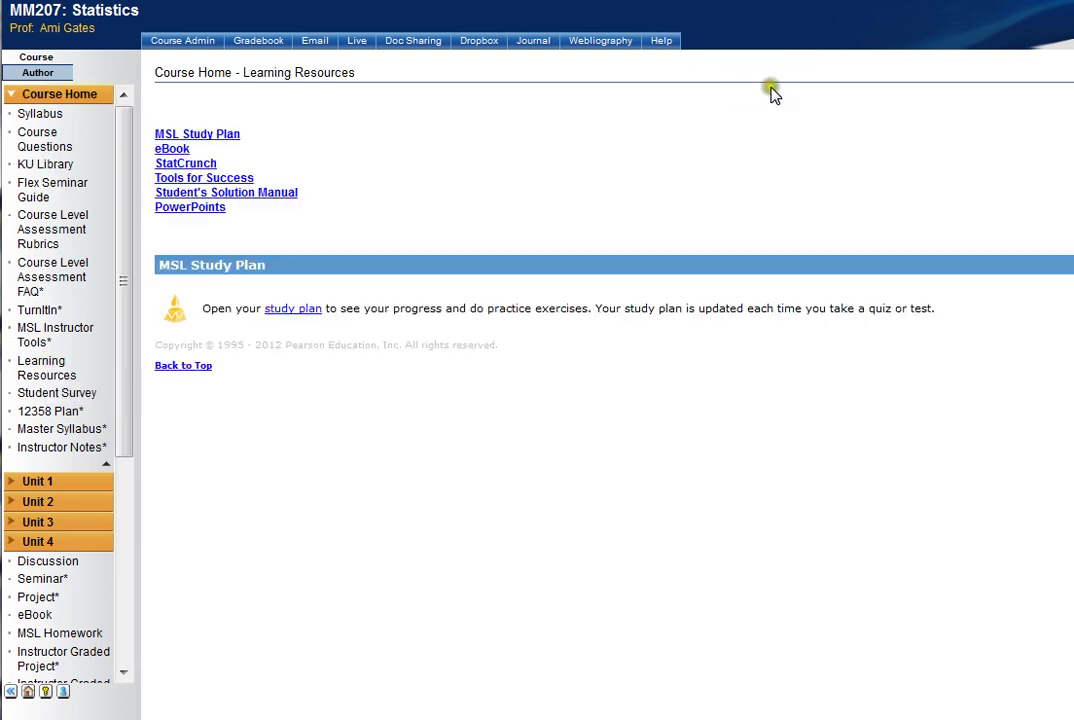
{"action": "left_click", "coordinate": [188, 168]}
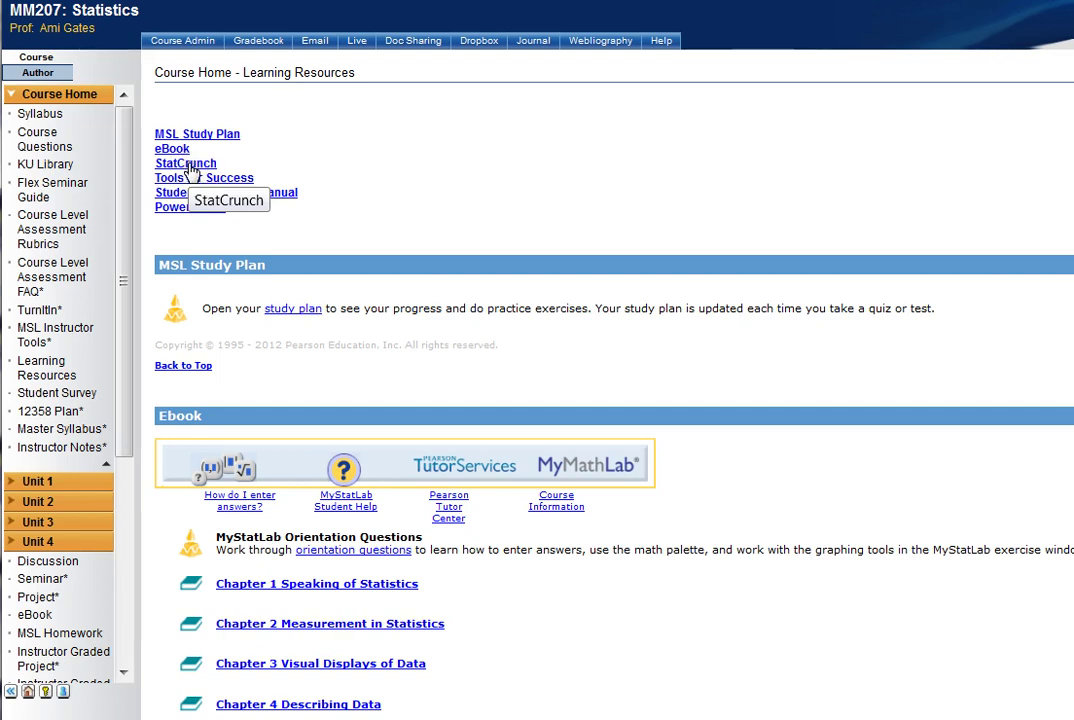
{"action": "left_click", "coordinate": [187, 164]}
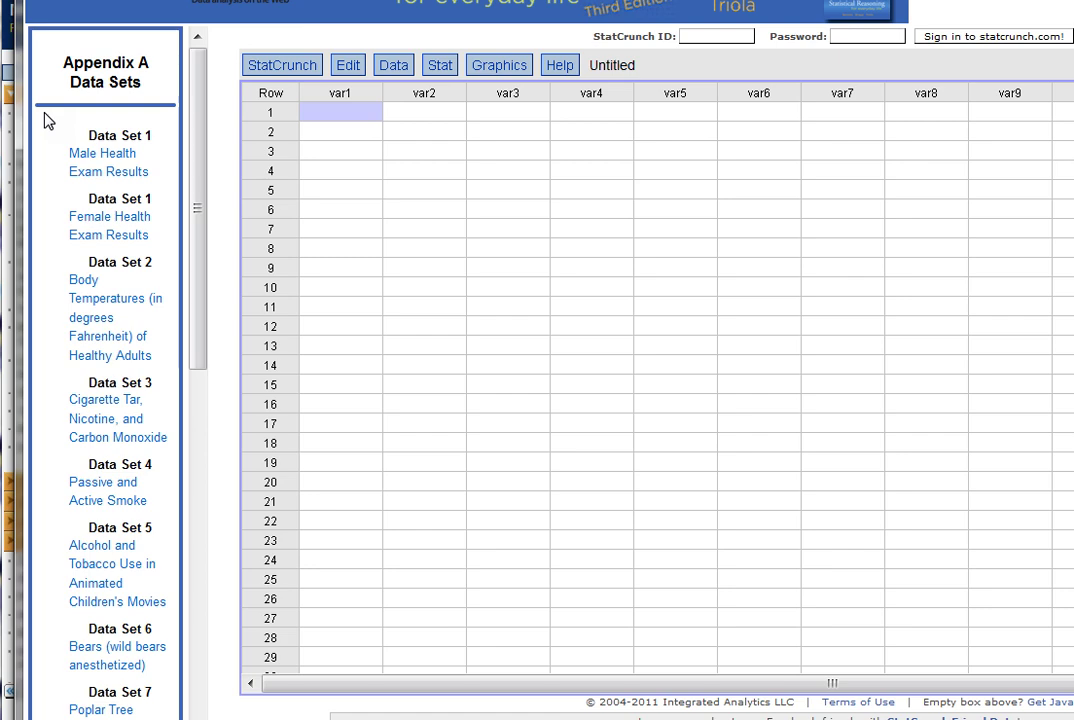
Step: Load the Female Health Exam Results data set (FHEALTH.txt) from Appendix A Data Set 1
{"action": "left_click", "coordinate": [88, 220]}
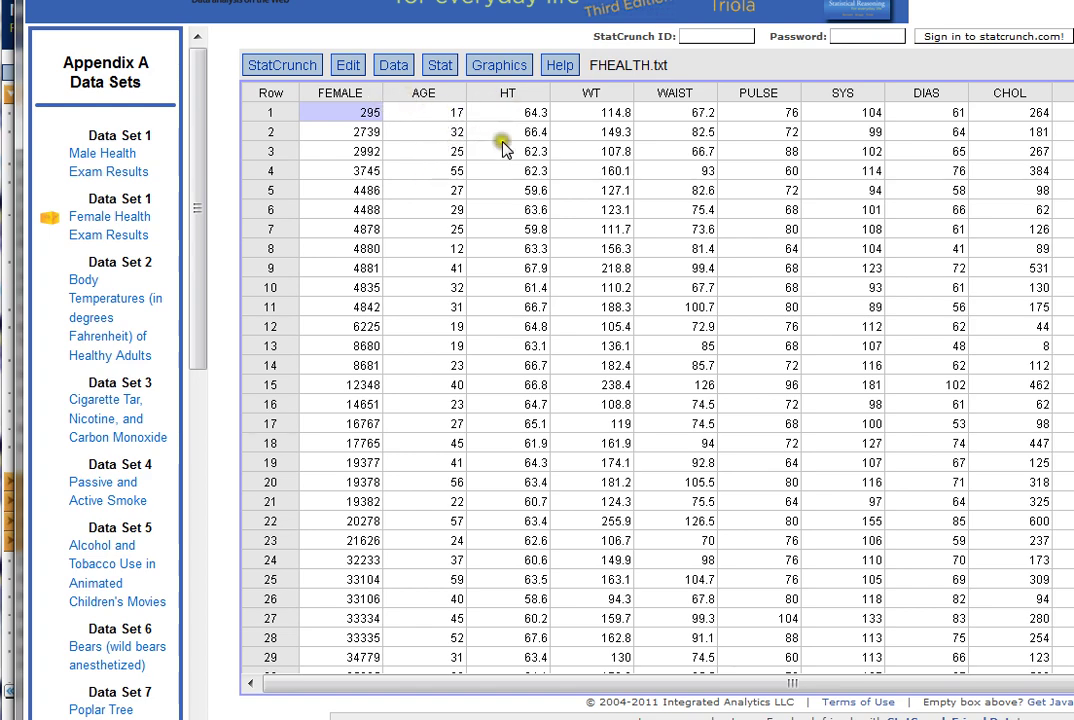
Step: Run a Correlation on the AGE and HT columns, giving 0.11765167
{"action": "left_click", "coordinate": [442, 72]}
{"action": "mouse_move", "coordinate": [464, 96]}
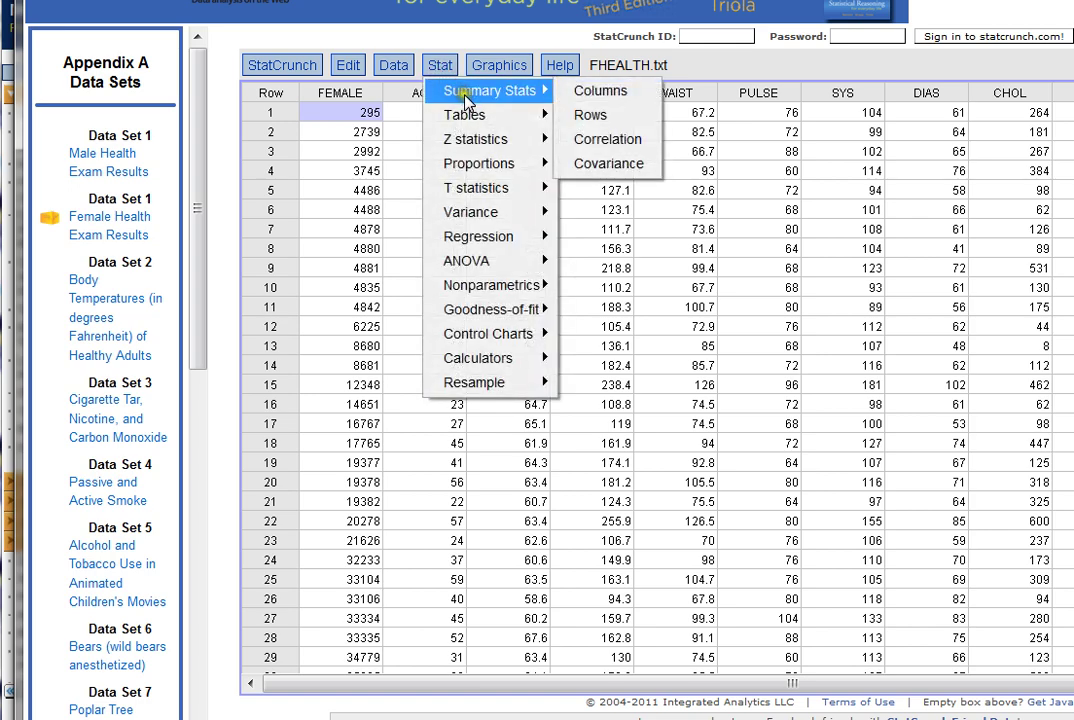
{"action": "left_click", "coordinate": [645, 140]}
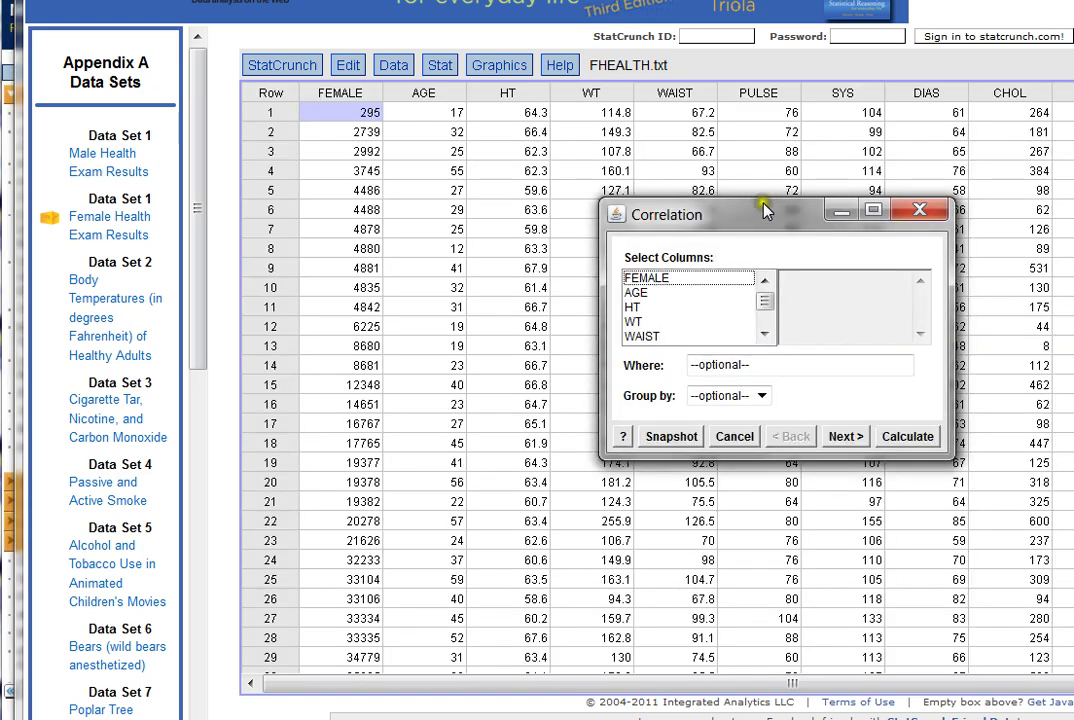
{"action": "left_click_drag", "start_coordinate": [772, 218], "coordinate": [453, 197]}
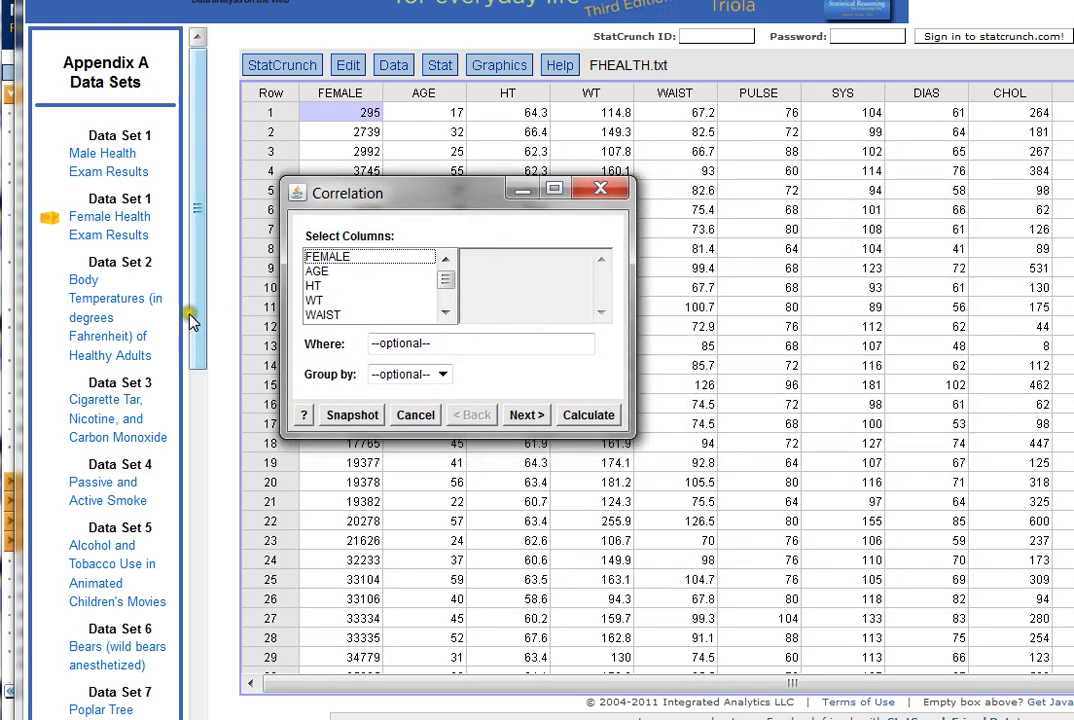
{"action": "left_click", "coordinate": [322, 272]}
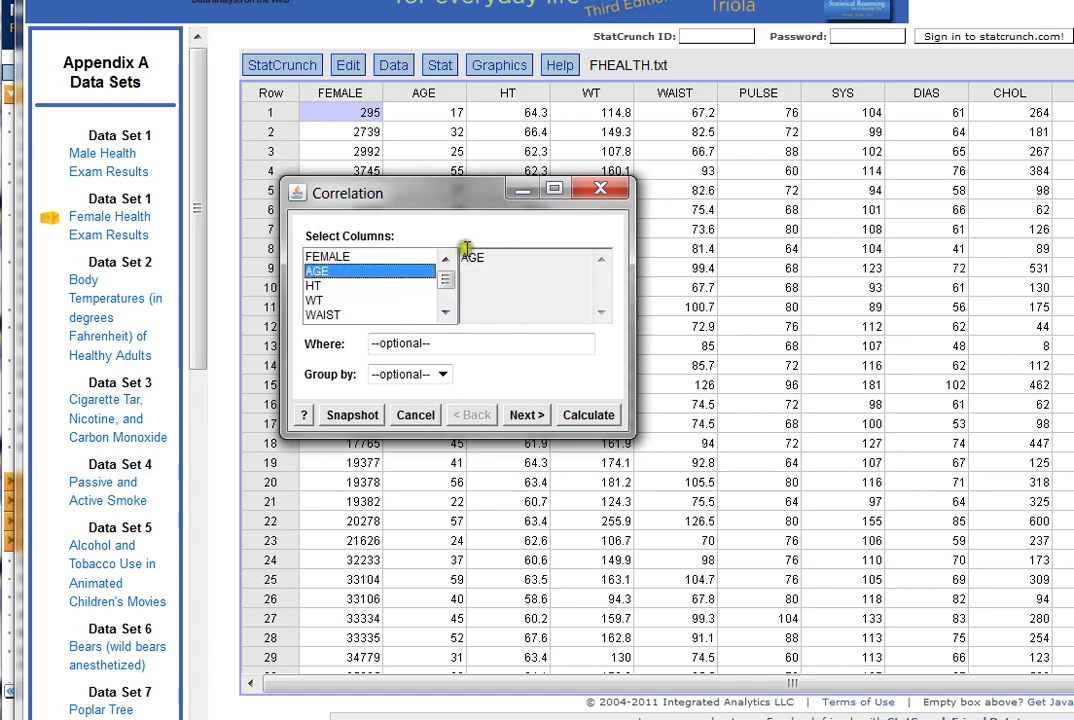
{"action": "left_click", "coordinate": [340, 286], "text": "ctrl"}
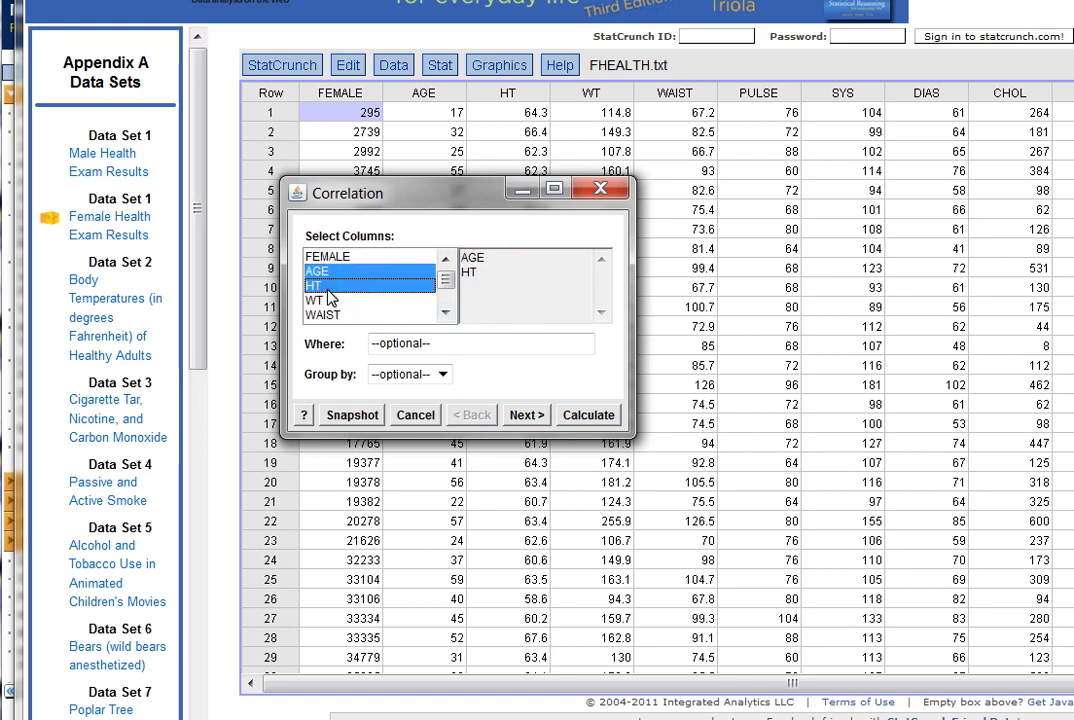
{"action": "left_click", "coordinate": [588, 414]}
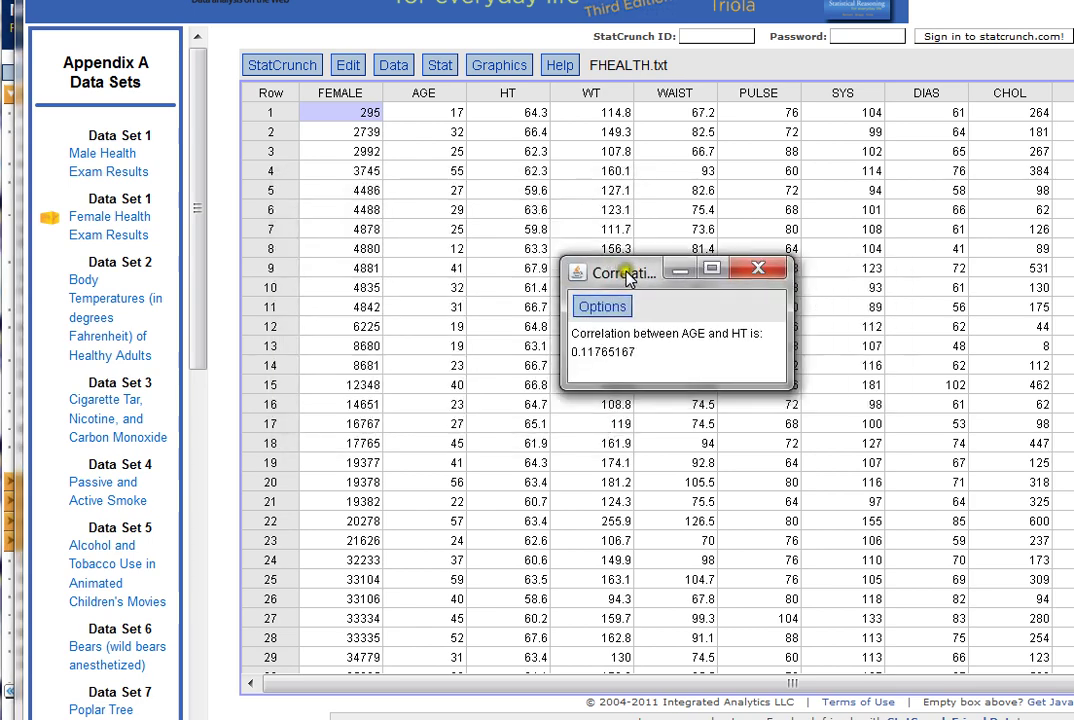
Step: Enlarge and read the AGE–HT correlation result of 0.11765167, then close it
{"action": "left_click_drag", "start_coordinate": [575, 272], "coordinate": [458, 243]}
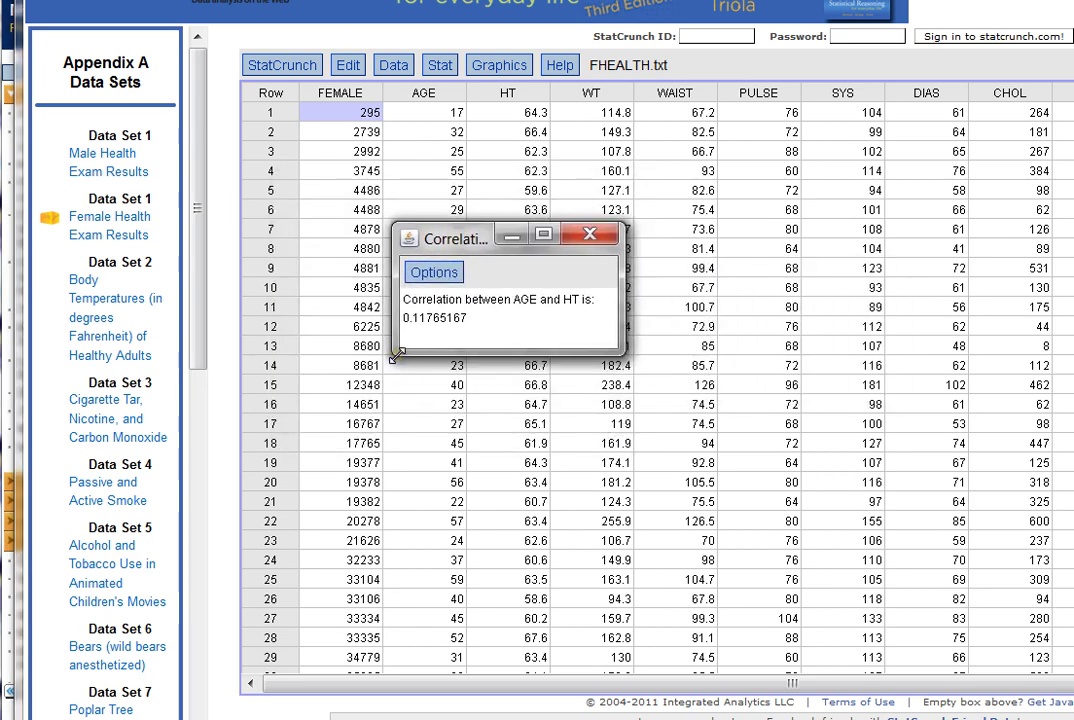
{"action": "left_click_drag", "start_coordinate": [397, 355], "coordinate": [382, 414]}
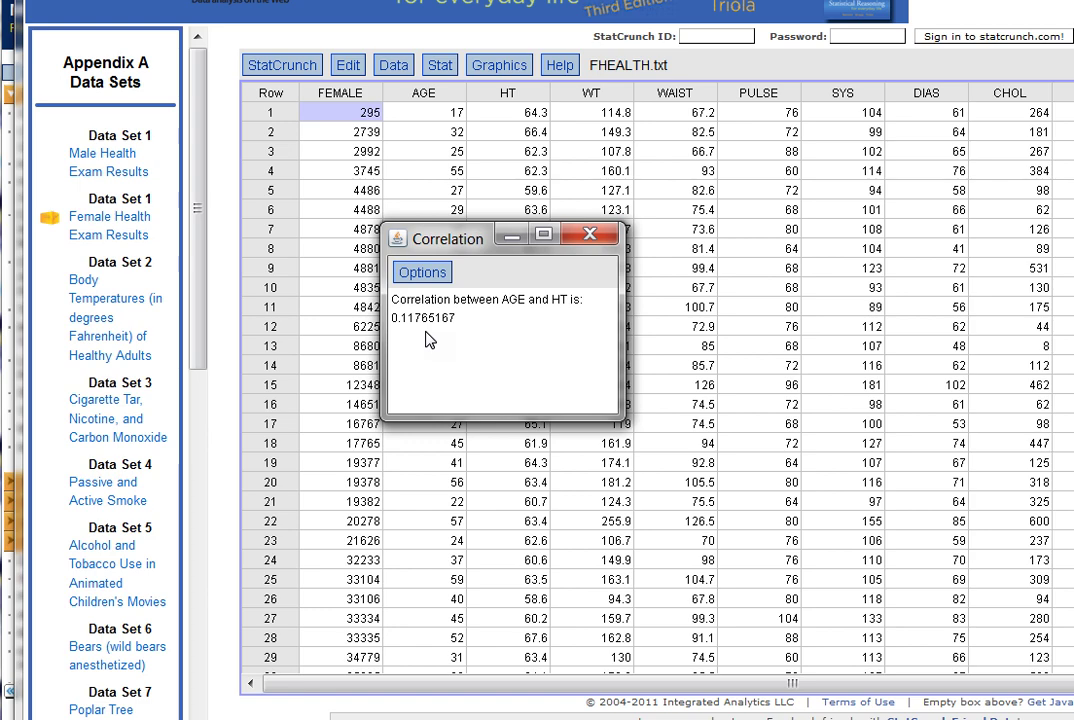
{"action": "left_click", "coordinate": [409, 322]}
{"action": "left_click", "coordinate": [590, 236]}
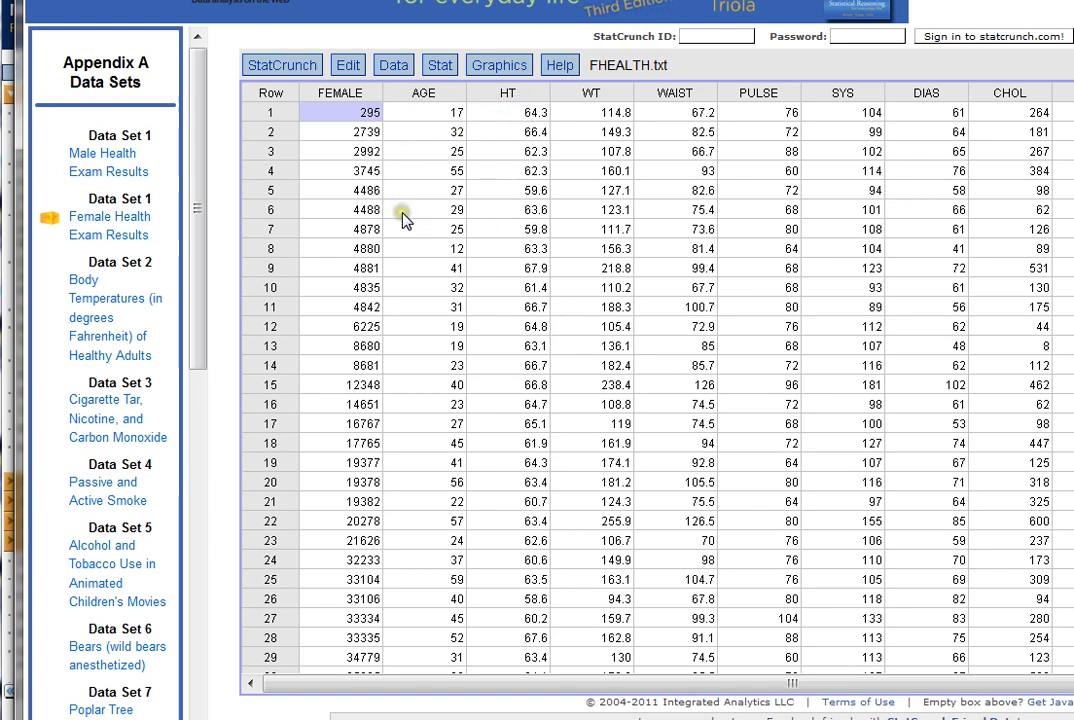
Step: Set up a scatter plot with AGE as the X variable and HT as the Y variable
{"action": "left_click", "coordinate": [493, 70]}
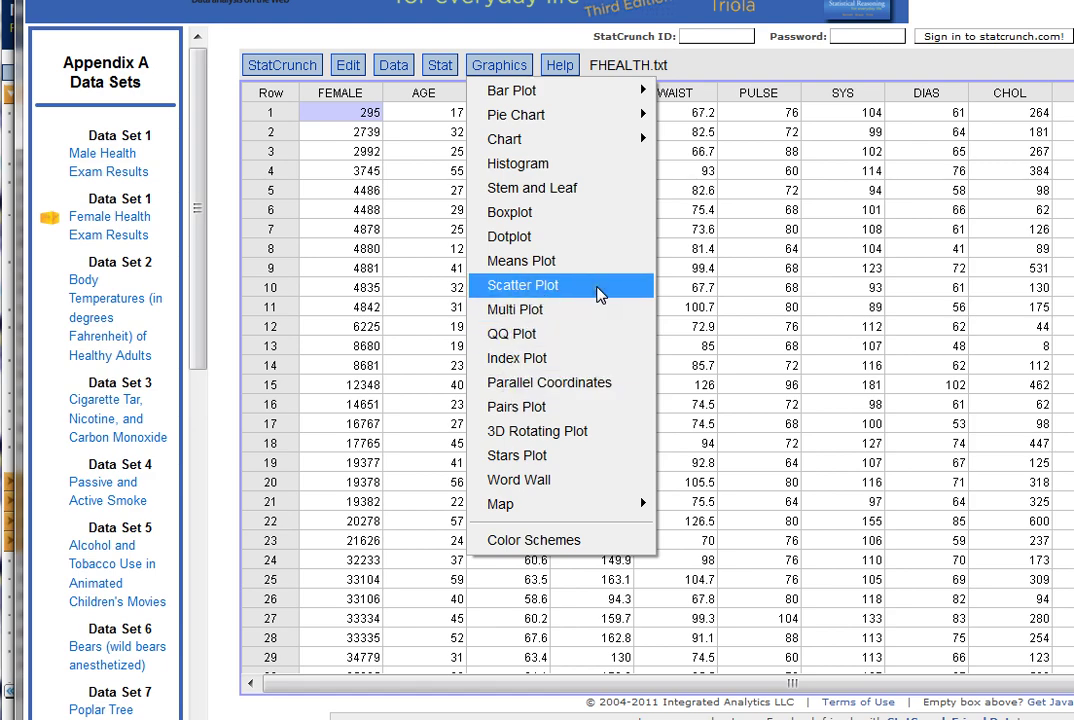
{"action": "left_click", "coordinate": [600, 290]}
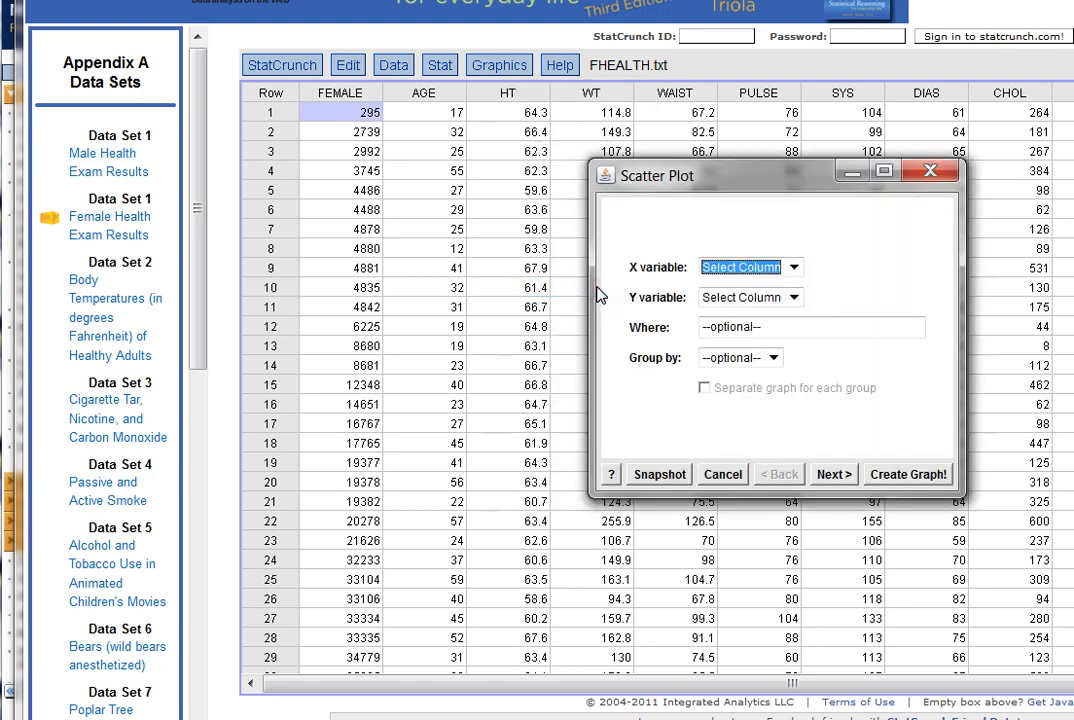
{"action": "left_click_drag", "start_coordinate": [775, 173], "coordinate": [478, 150]}
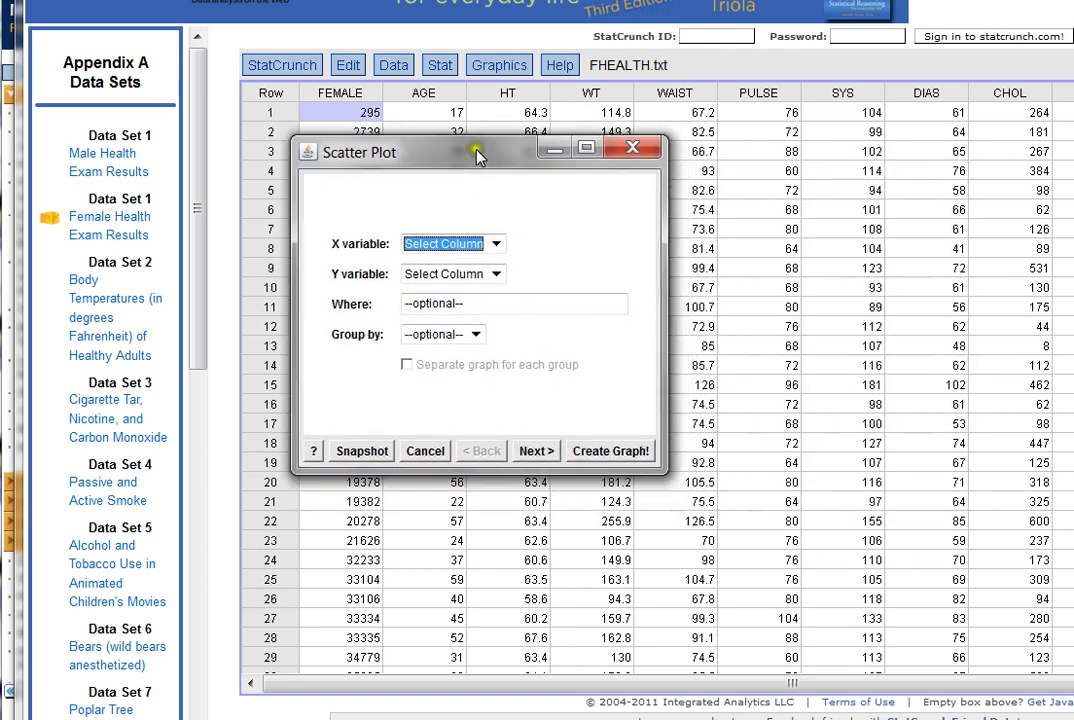
{"action": "left_click", "coordinate": [495, 246]}
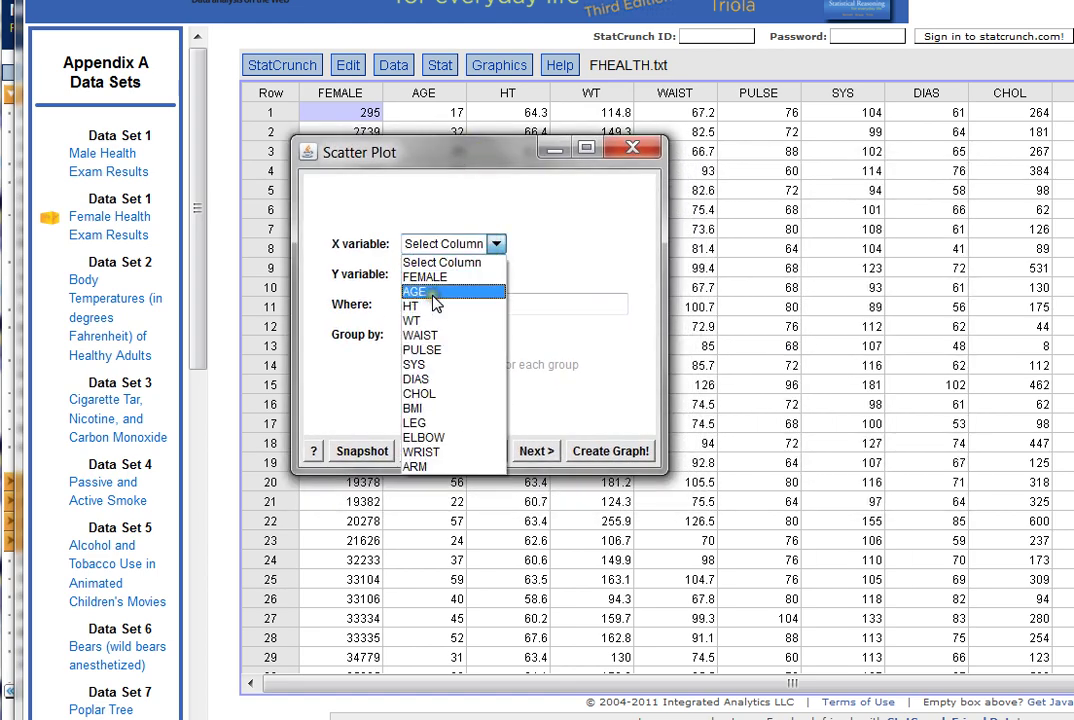
{"action": "left_click", "coordinate": [446, 302]}
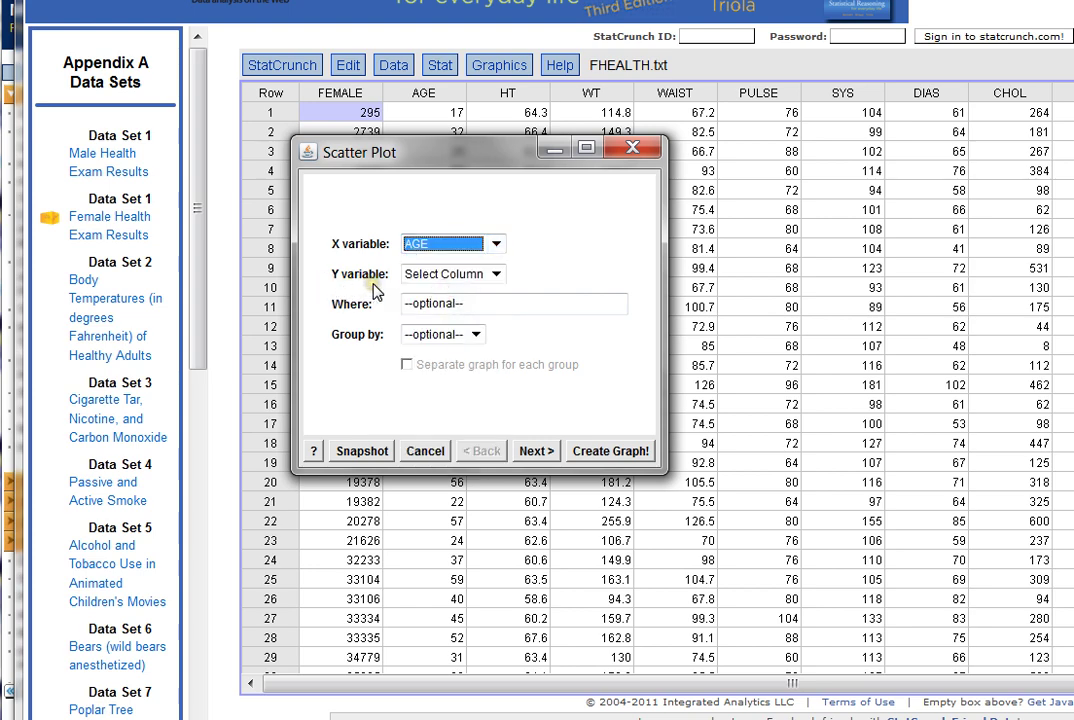
{"action": "left_click", "coordinate": [497, 274]}
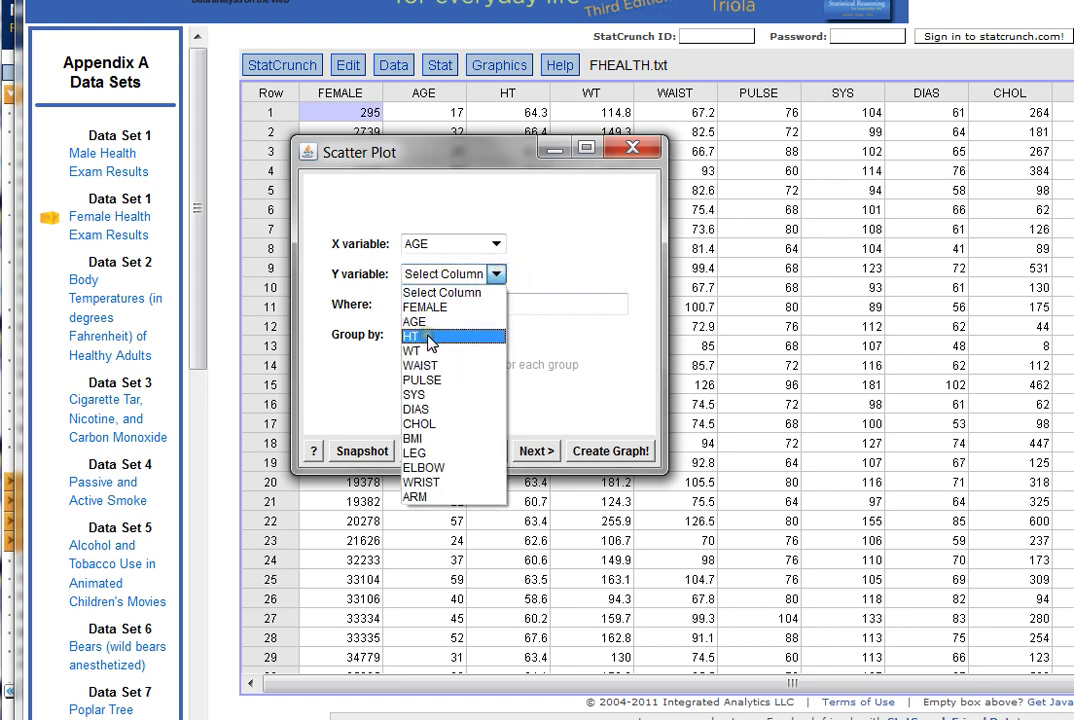
{"action": "left_click", "coordinate": [428, 336]}
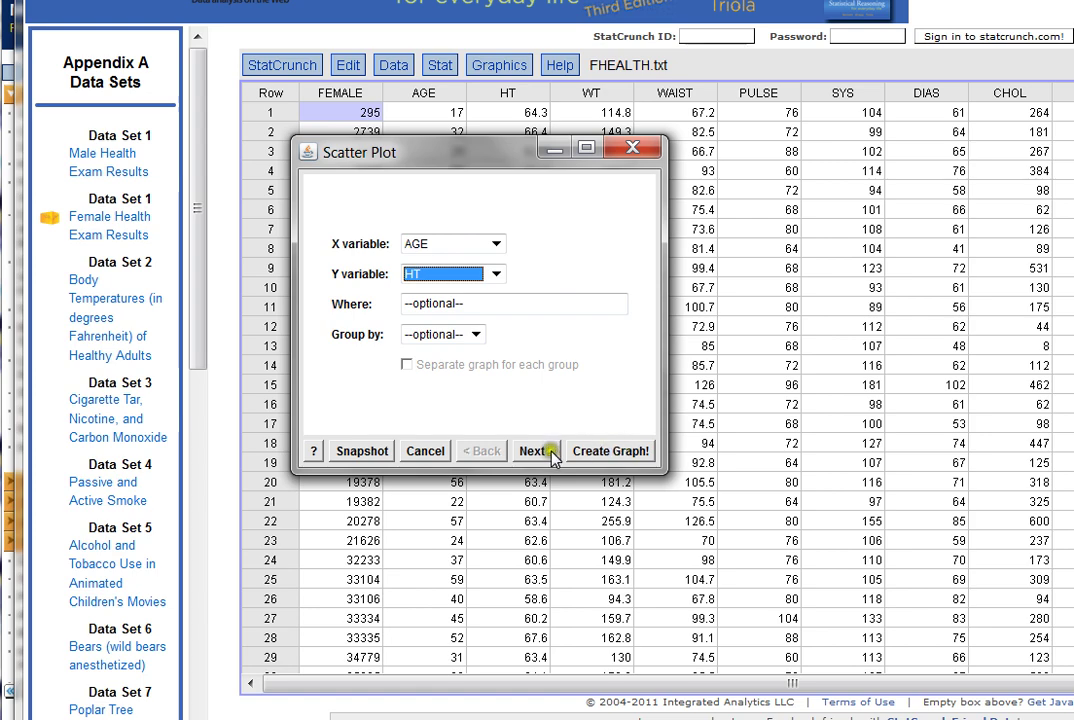
{"action": "left_click", "coordinate": [614, 452]}
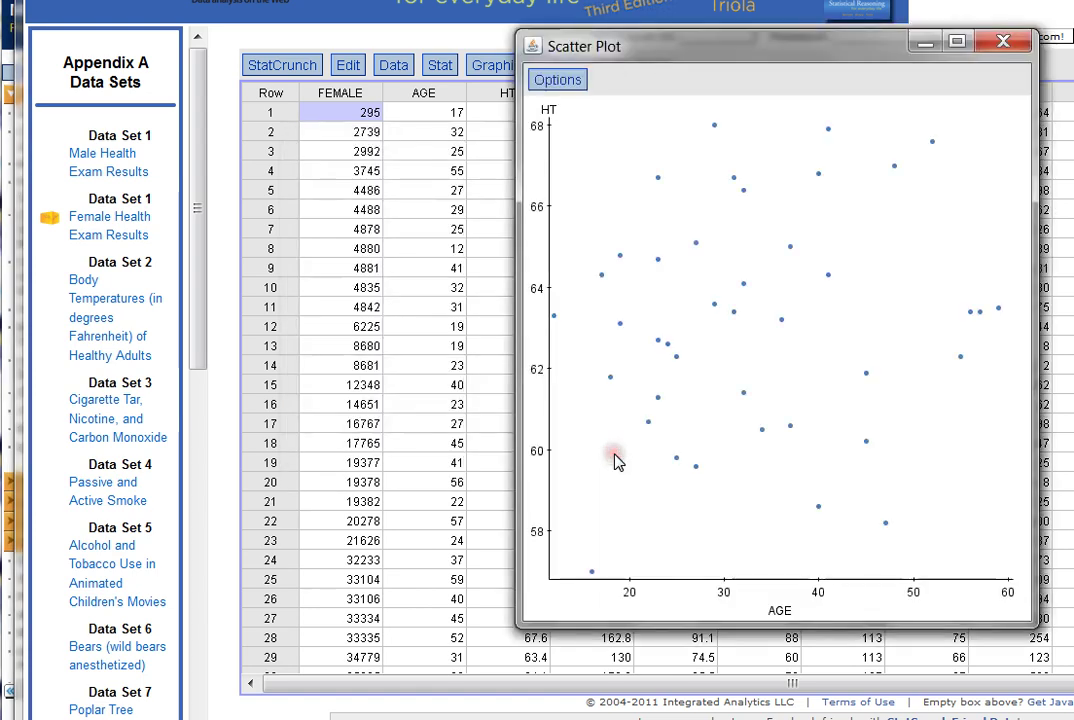
{"action": "left_click_drag", "start_coordinate": [798, 55], "coordinate": [493, 63]}
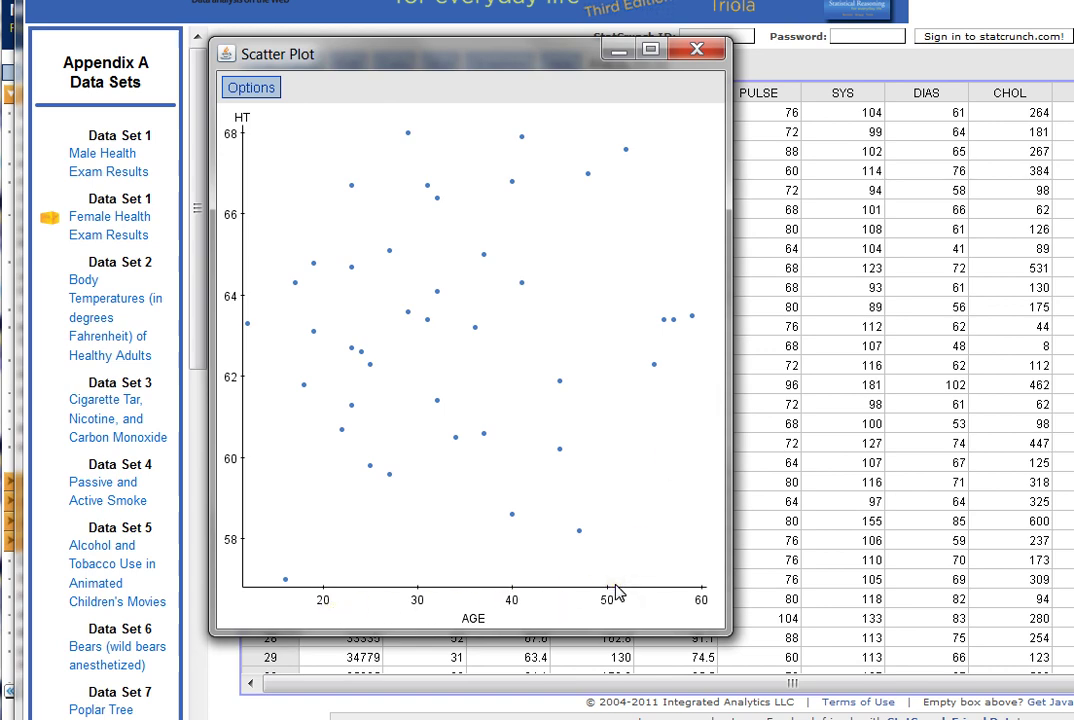
{"action": "left_click", "coordinate": [360, 583]}
Step: Close the AGE–HT plot and correlate AGE with WAIST, obtaining 0.6594466
{"action": "left_click", "coordinate": [697, 49]}
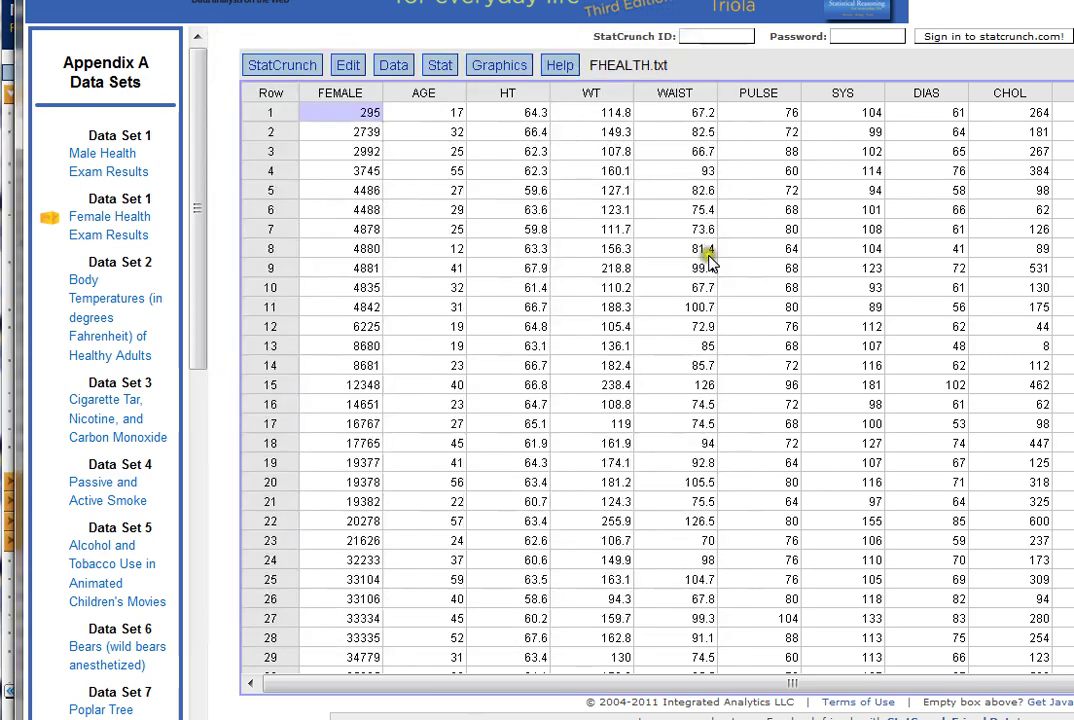
{"action": "left_click", "coordinate": [441, 67]}
{"action": "mouse_move", "coordinate": [470, 90]}
{"action": "left_click", "coordinate": [657, 142]}
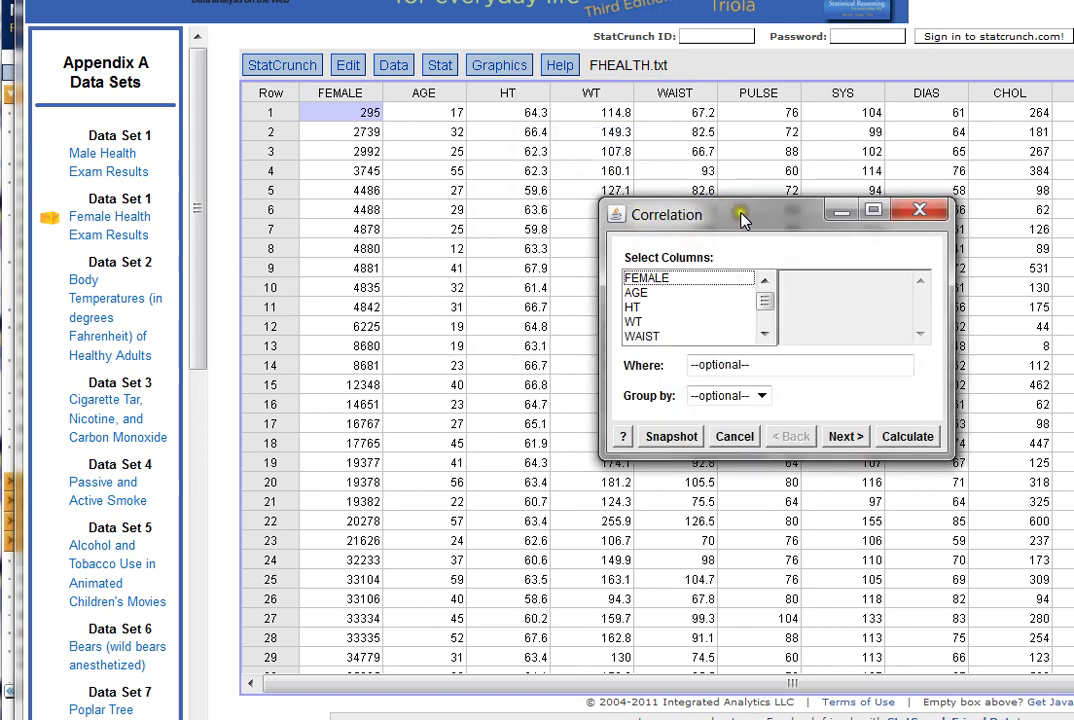
{"action": "left_click_drag", "start_coordinate": [743, 220], "coordinate": [488, 213]}
{"action": "left_click", "coordinate": [385, 284]}
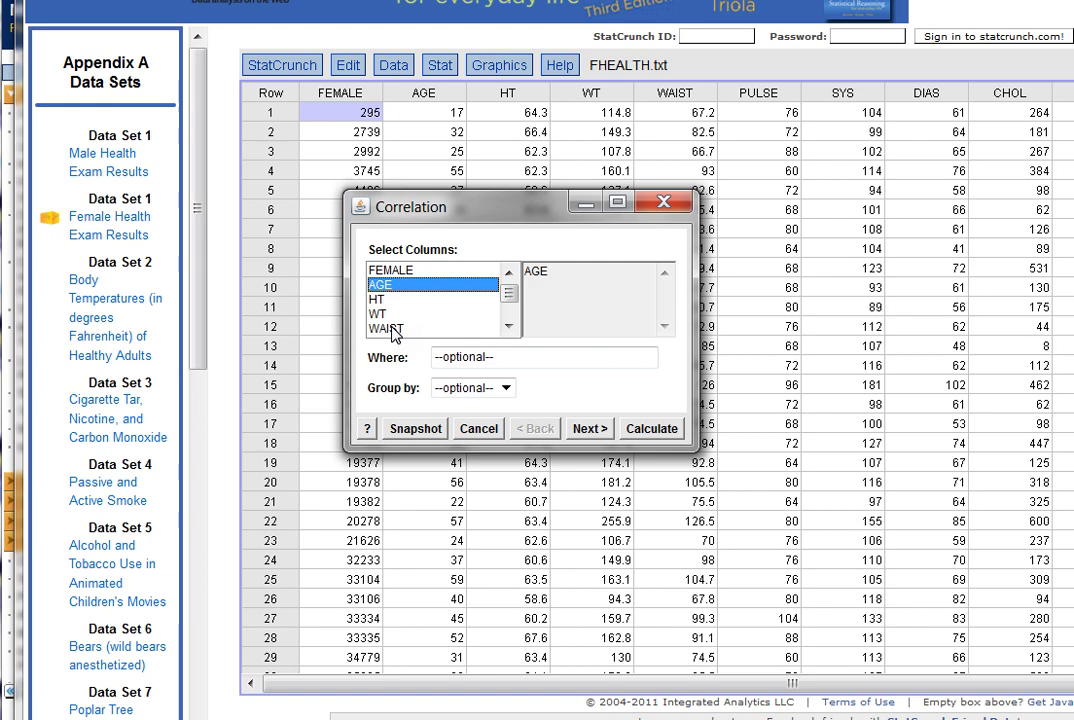
{"action": "left_click", "coordinate": [390, 329]}
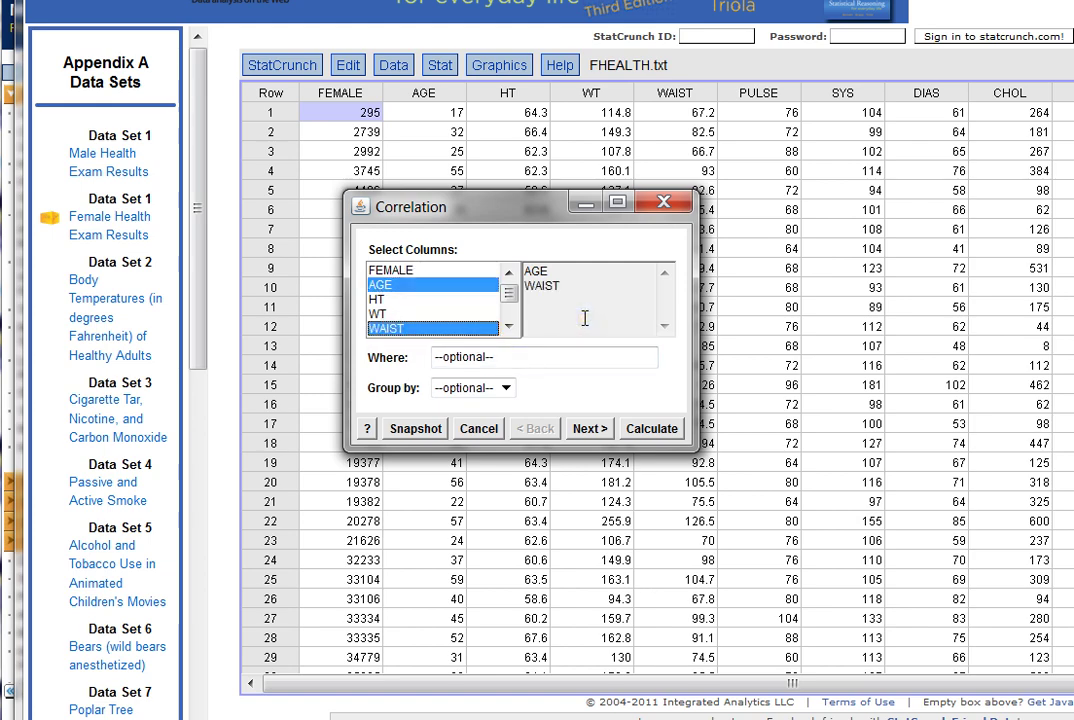
{"action": "left_click", "coordinate": [660, 428]}
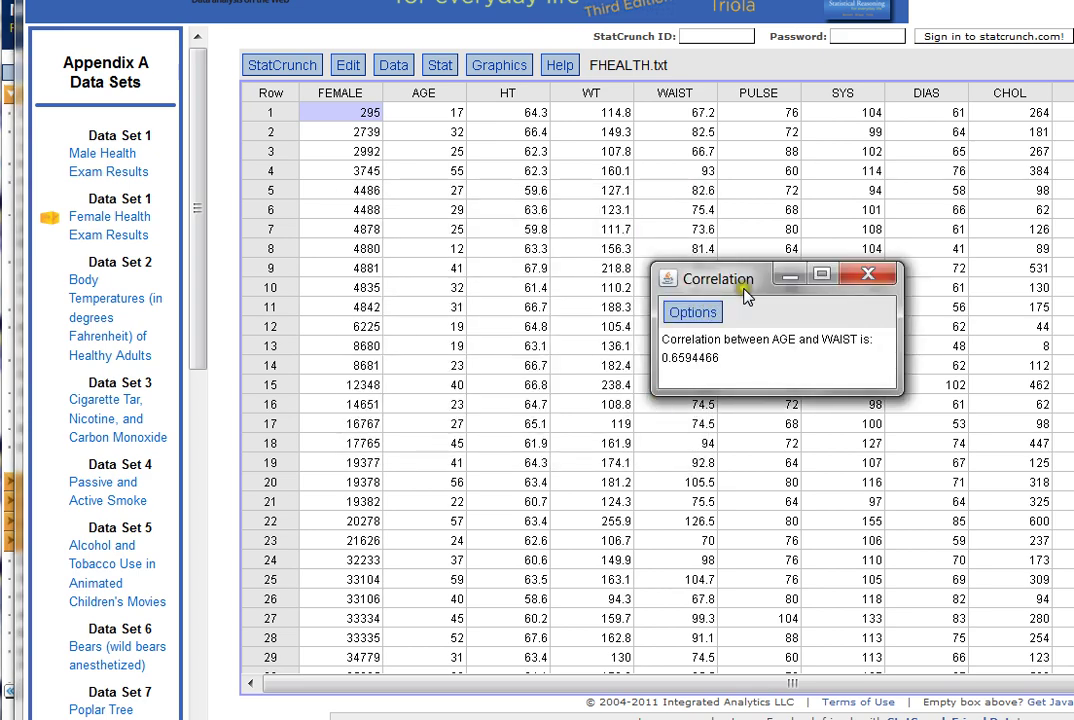
{"action": "left_click_drag", "start_coordinate": [745, 282], "coordinate": [432, 254]}
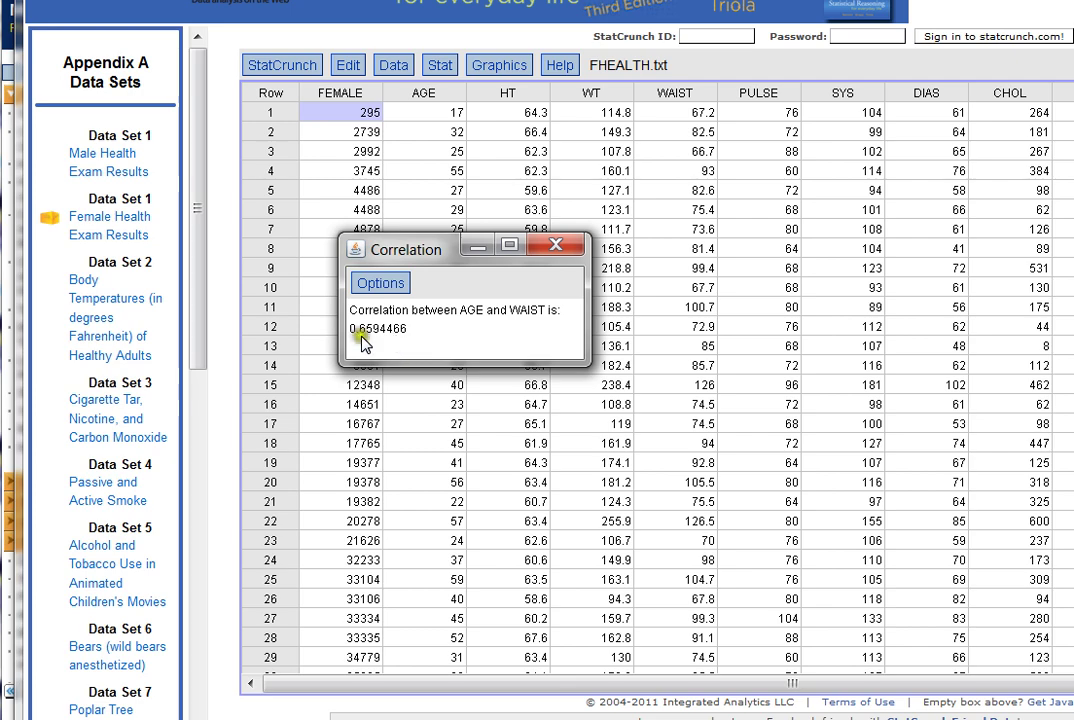
Step: Close the correlation result and draw a scatter plot with AGE on X and WAIST on Y
{"action": "left_click", "coordinate": [555, 312]}
{"action": "left_click", "coordinate": [560, 248]}
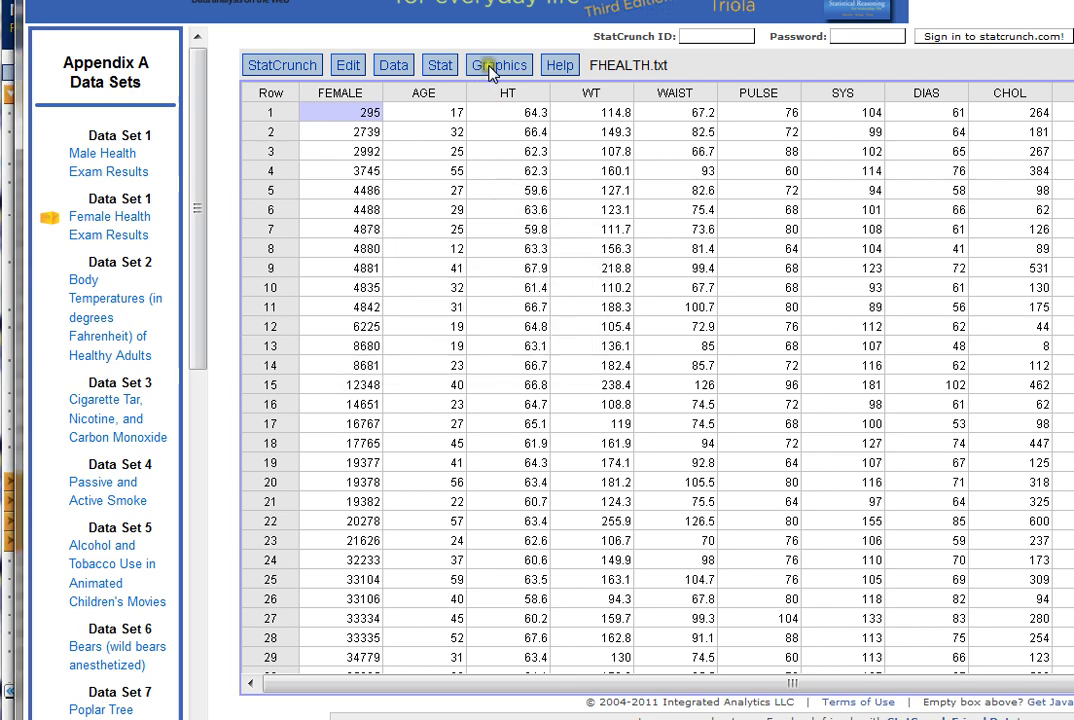
{"action": "left_click", "coordinate": [490, 66]}
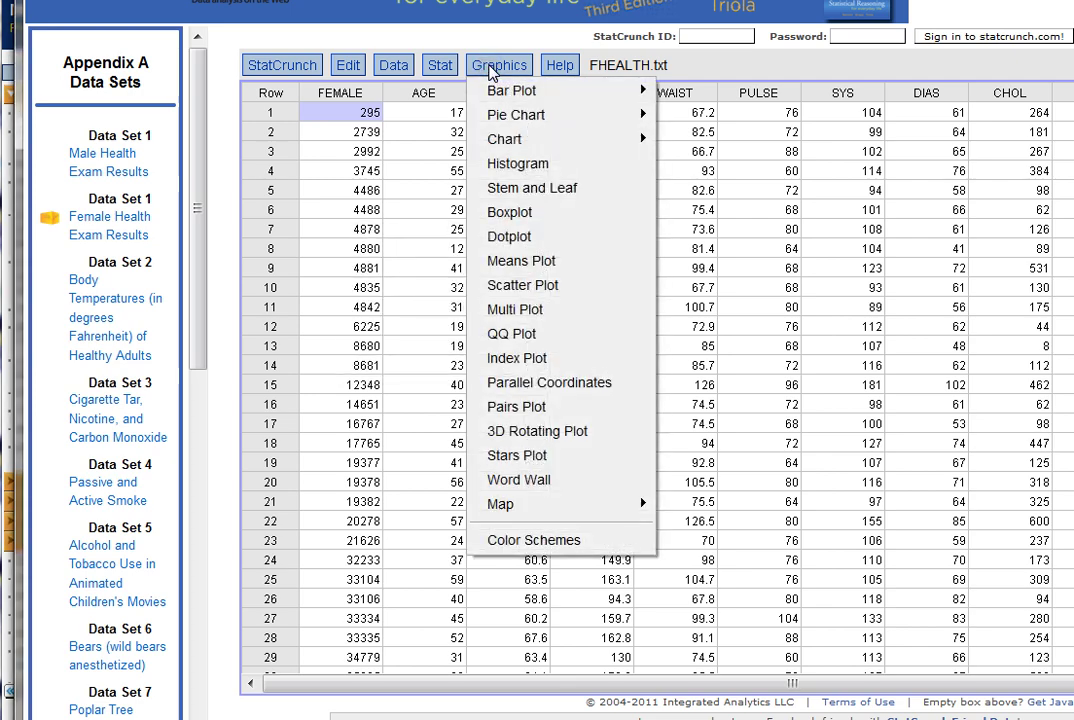
{"action": "left_click", "coordinate": [514, 287]}
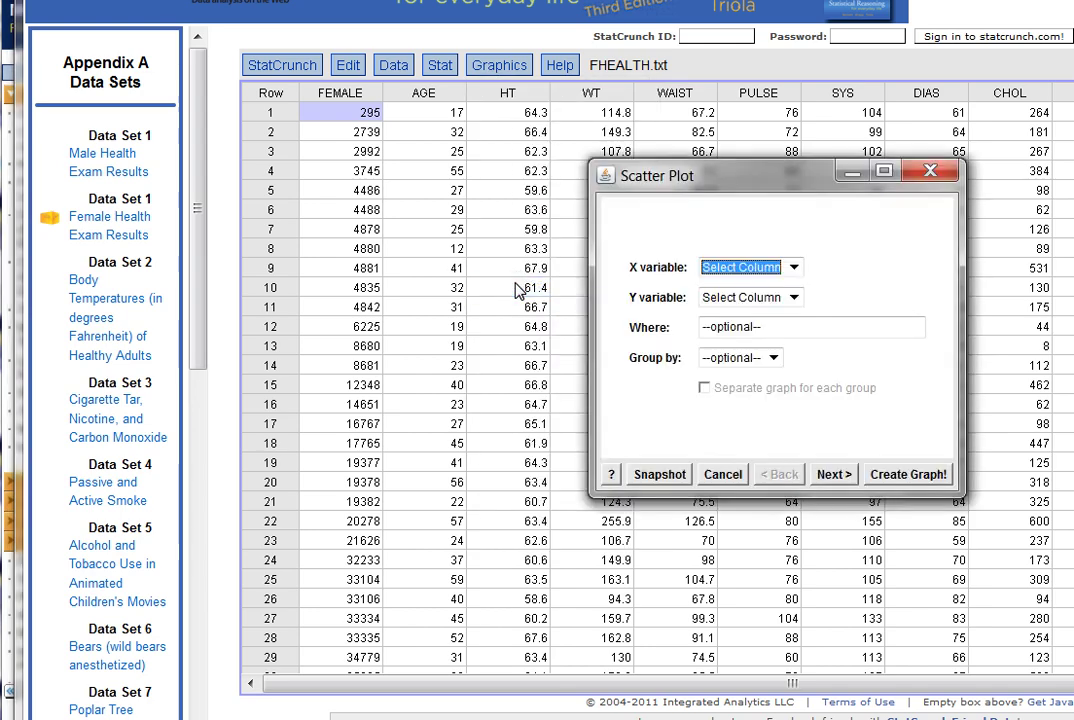
{"action": "left_click_drag", "start_coordinate": [758, 176], "coordinate": [457, 170]}
{"action": "left_click", "coordinate": [489, 259]}
{"action": "left_click", "coordinate": [426, 308]}
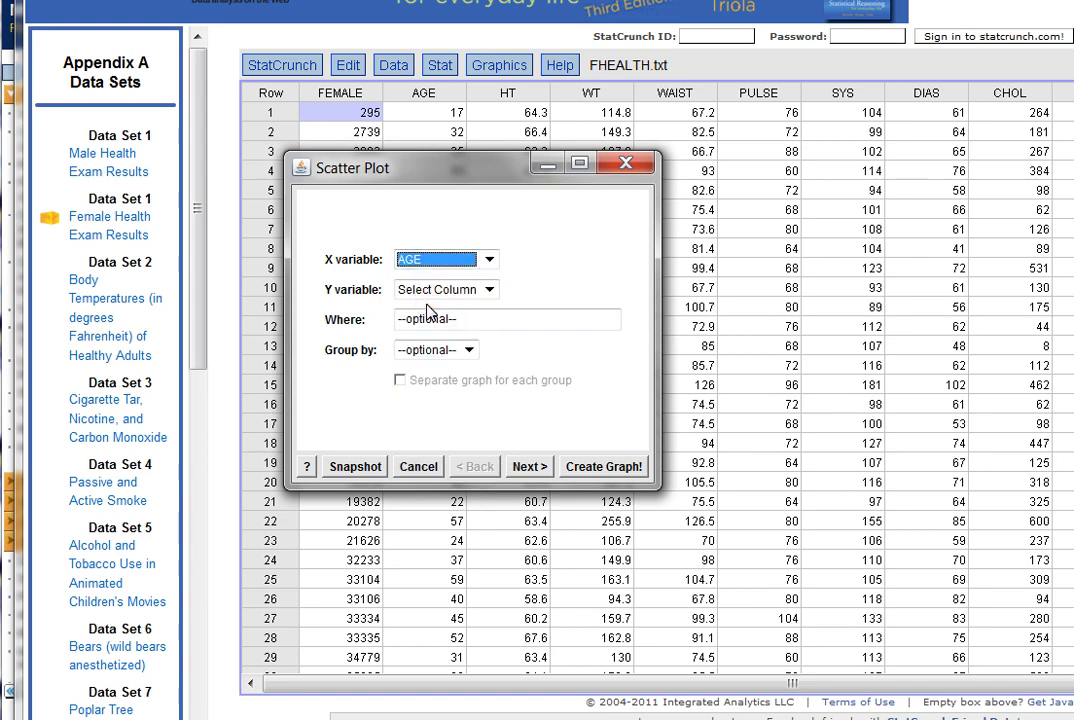
{"action": "left_click", "coordinate": [489, 289]}
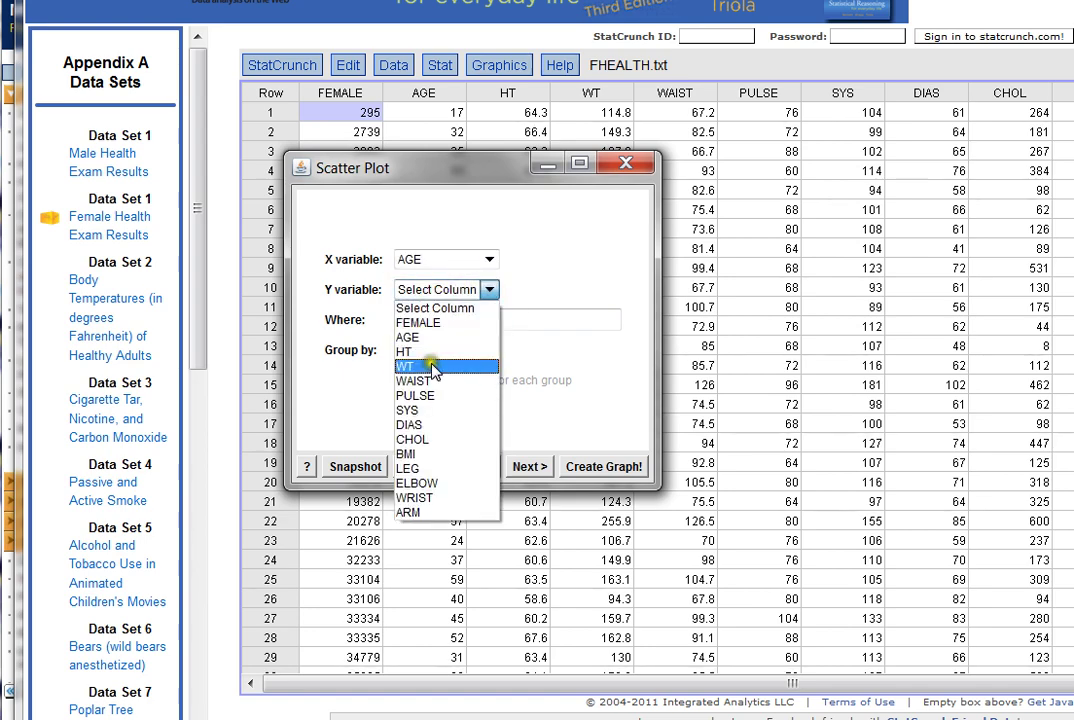
{"action": "left_click", "coordinate": [448, 382]}
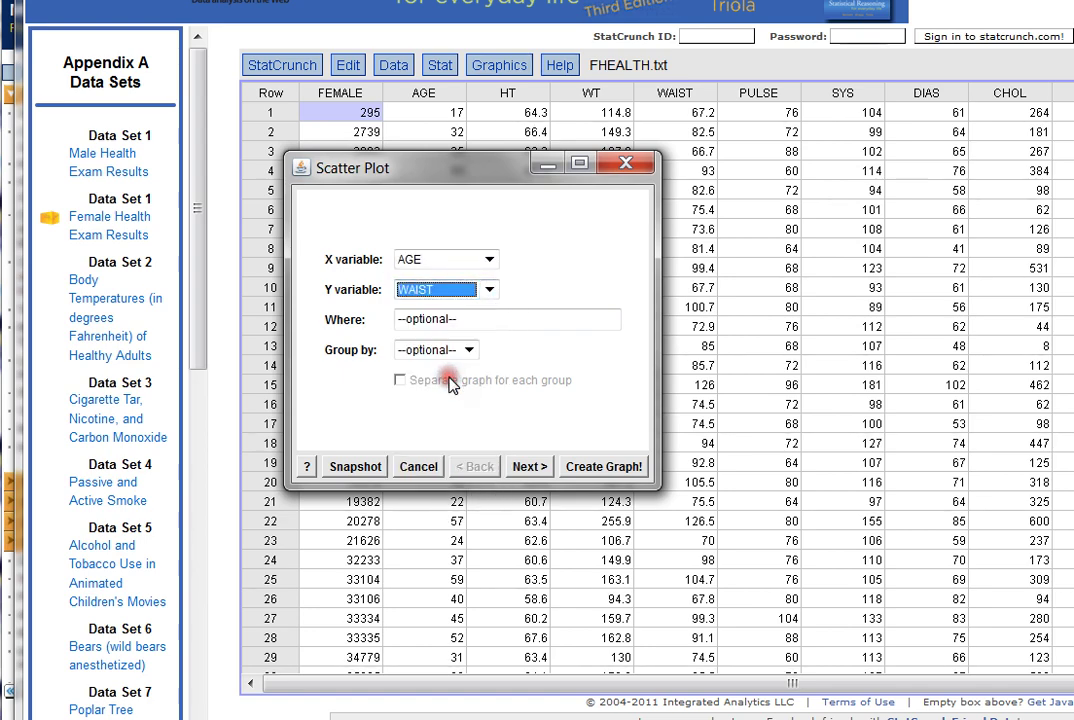
{"action": "left_click", "coordinate": [620, 463]}
{"action": "left_click_drag", "start_coordinate": [798, 35], "coordinate": [521, 26]}
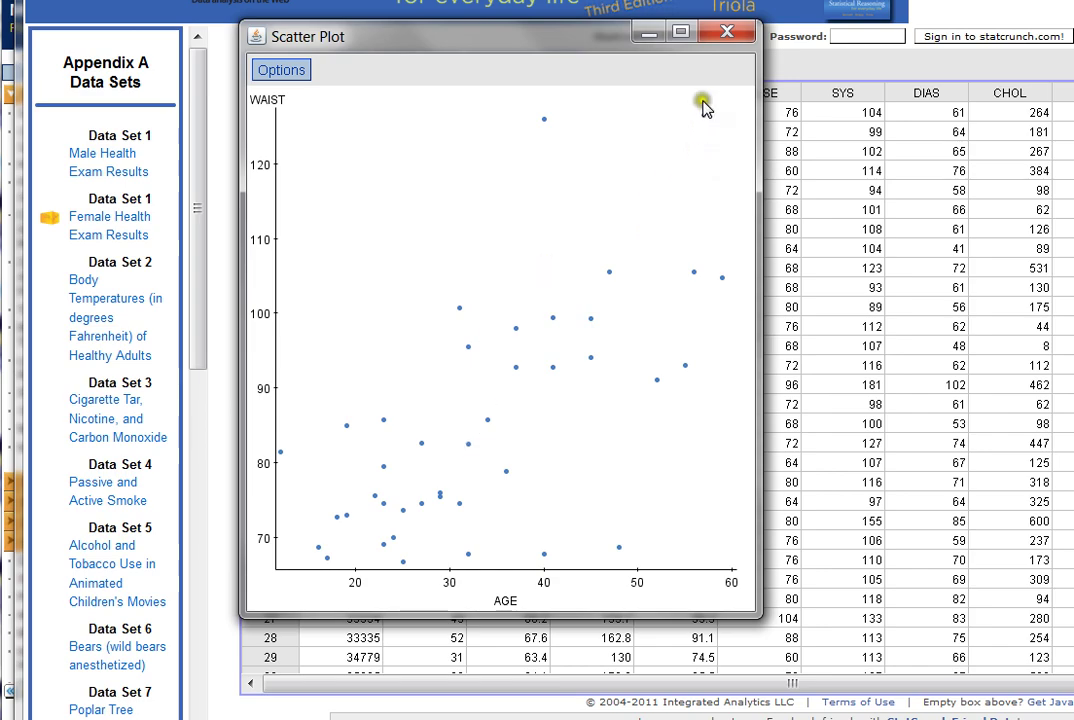
Step: Close the AGE–WAIST plot and correlate WT with WAIST, giving 0.9211211
{"action": "left_click", "coordinate": [727, 33]}
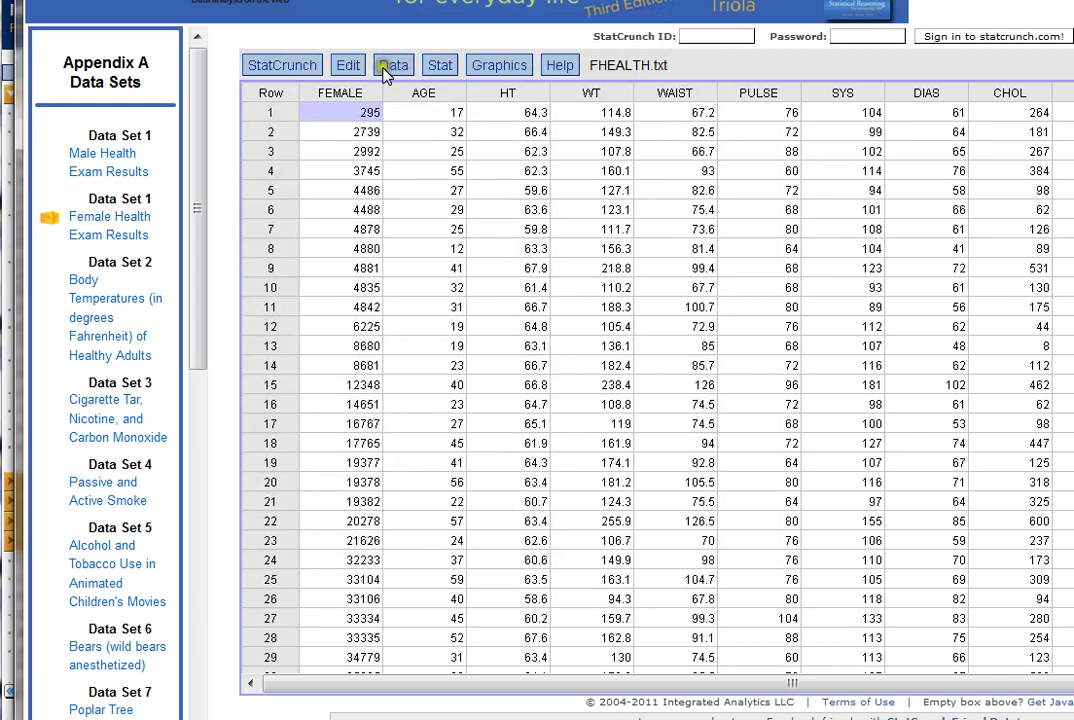
{"action": "left_click", "coordinate": [437, 66]}
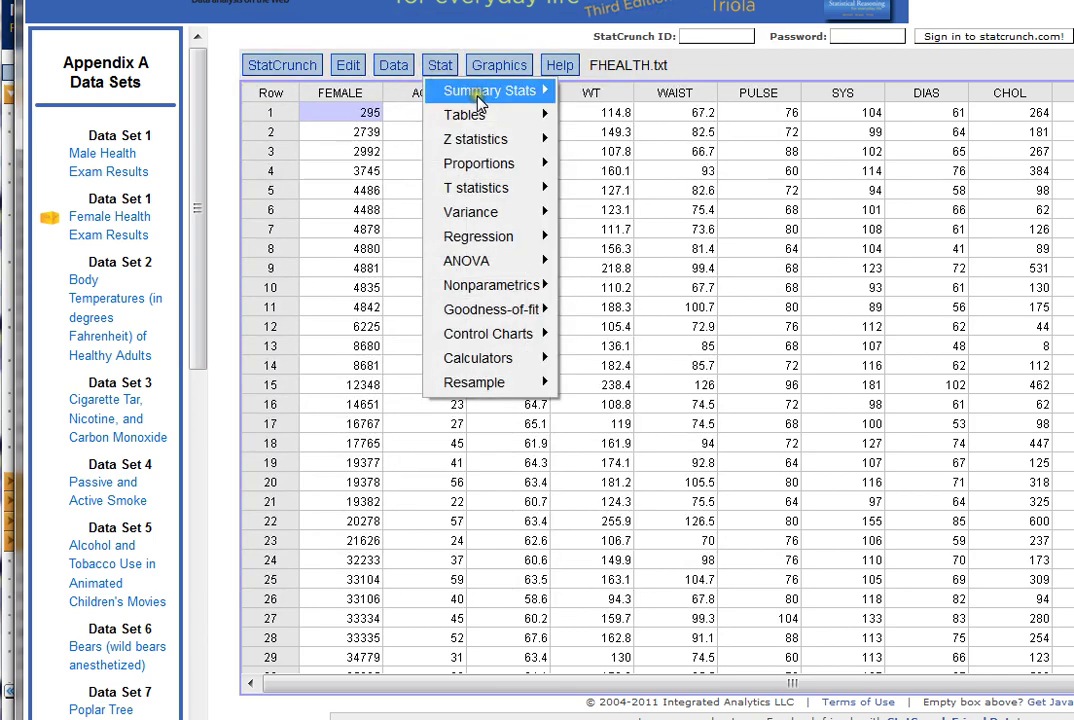
{"action": "mouse_move", "coordinate": [480, 92]}
{"action": "left_click", "coordinate": [614, 139]}
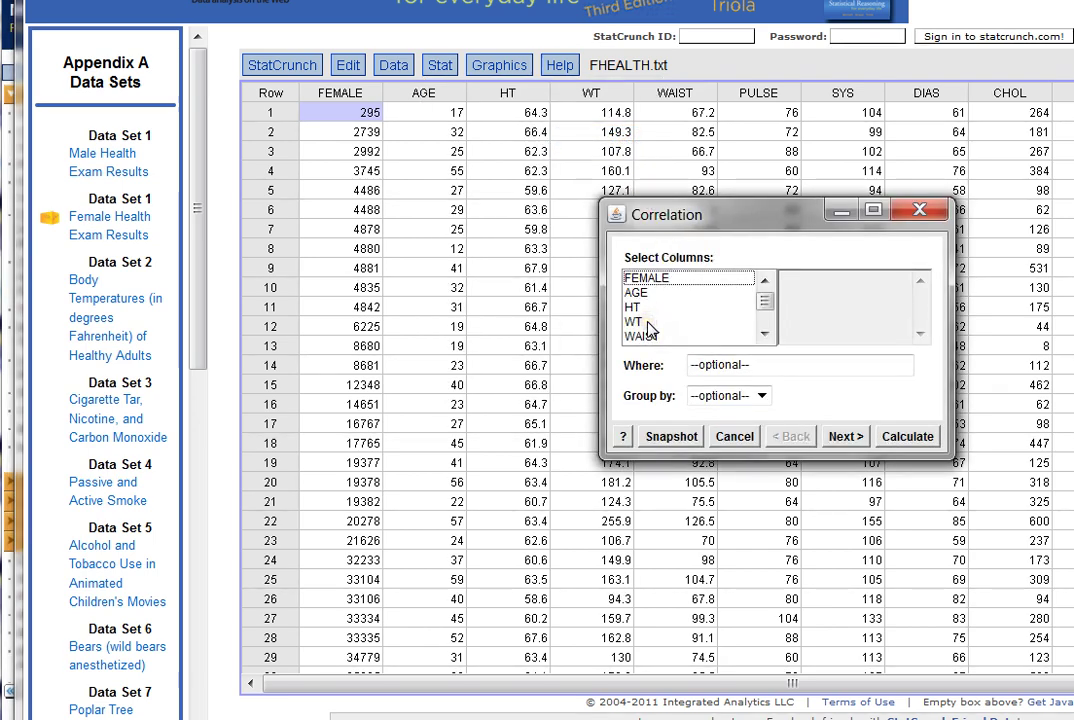
{"action": "left_click", "coordinate": [640, 322]}
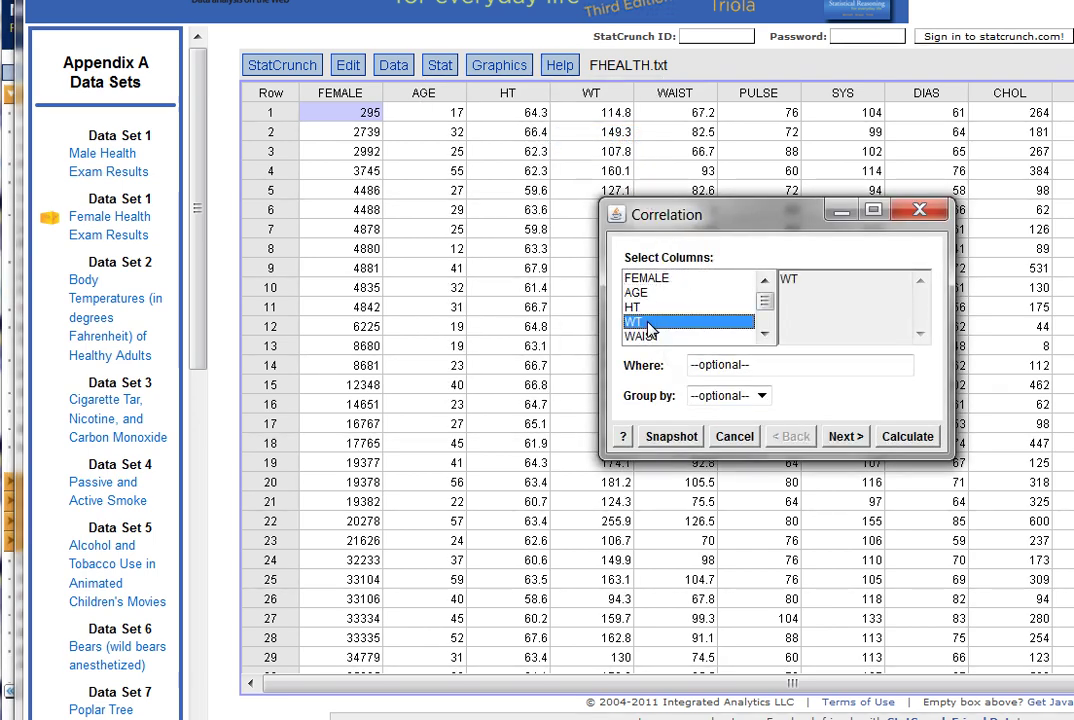
{"action": "left_click", "coordinate": [645, 338], "text": "ctrl"}
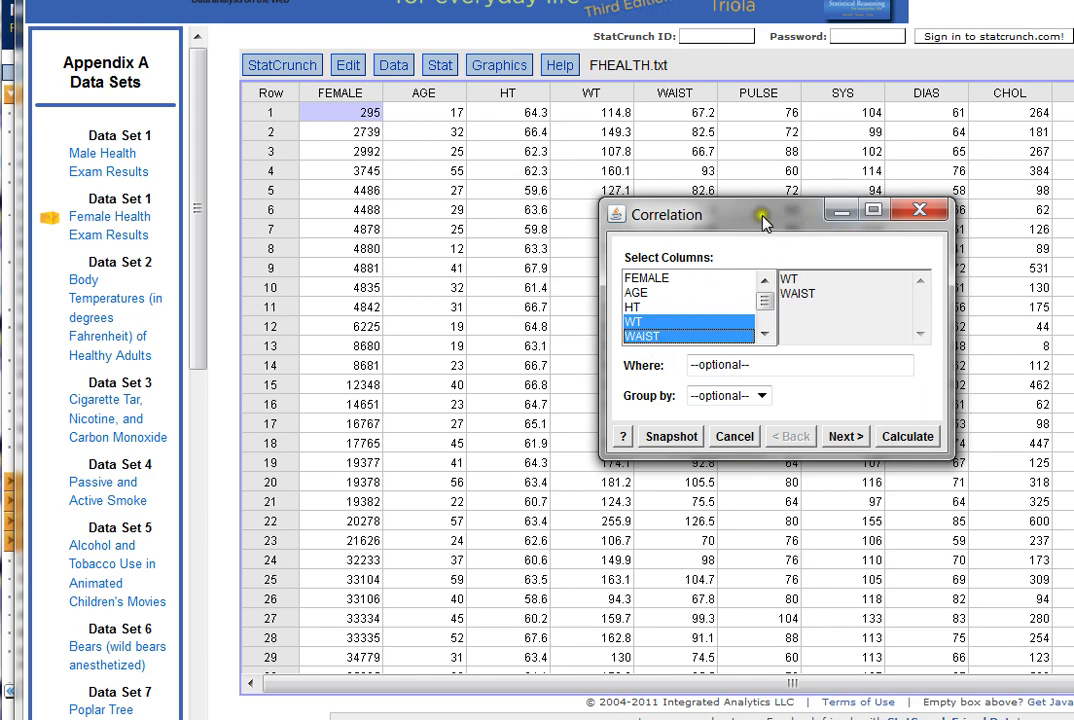
{"action": "left_click_drag", "start_coordinate": [762, 211], "coordinate": [470, 185]}
{"action": "left_click", "coordinate": [610, 418]}
{"action": "left_click_drag", "start_coordinate": [714, 276], "coordinate": [408, 206]}
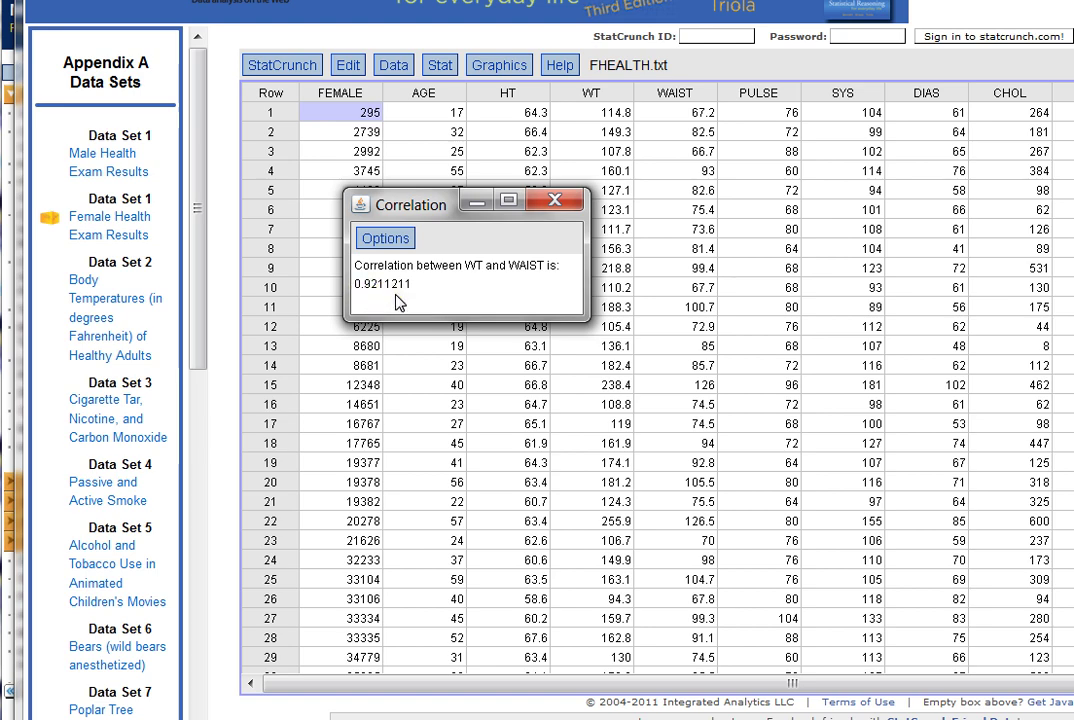
Step: Close the correlation result and draw a scatter plot with WT on X and WAIST on Y
{"action": "left_click", "coordinate": [556, 204]}
{"action": "left_click", "coordinate": [495, 66]}
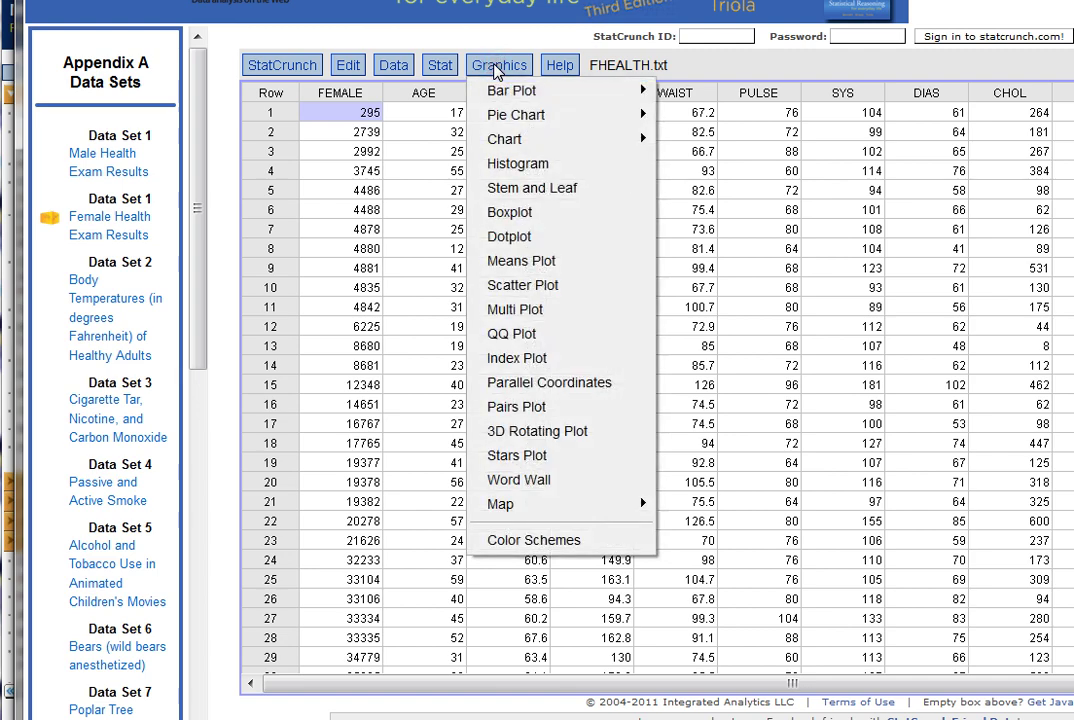
{"action": "left_click", "coordinate": [522, 285]}
{"action": "left_click_drag", "start_coordinate": [731, 178], "coordinate": [406, 152]}
{"action": "left_click", "coordinate": [467, 242]}
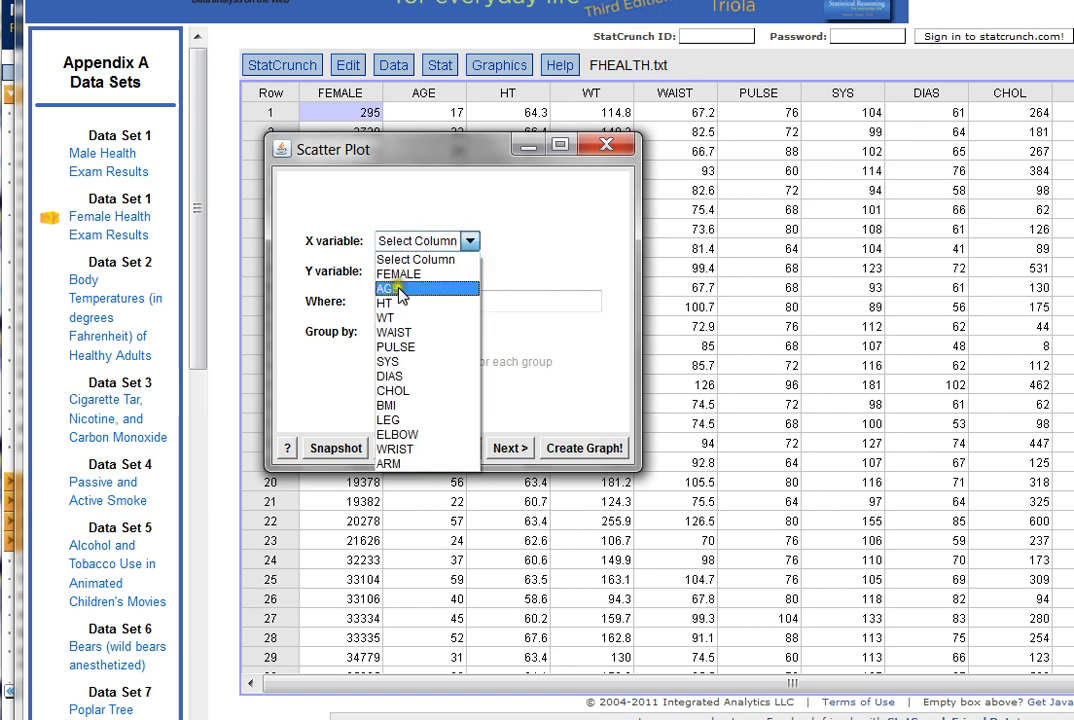
{"action": "left_click", "coordinate": [402, 317]}
{"action": "left_click", "coordinate": [469, 272]}
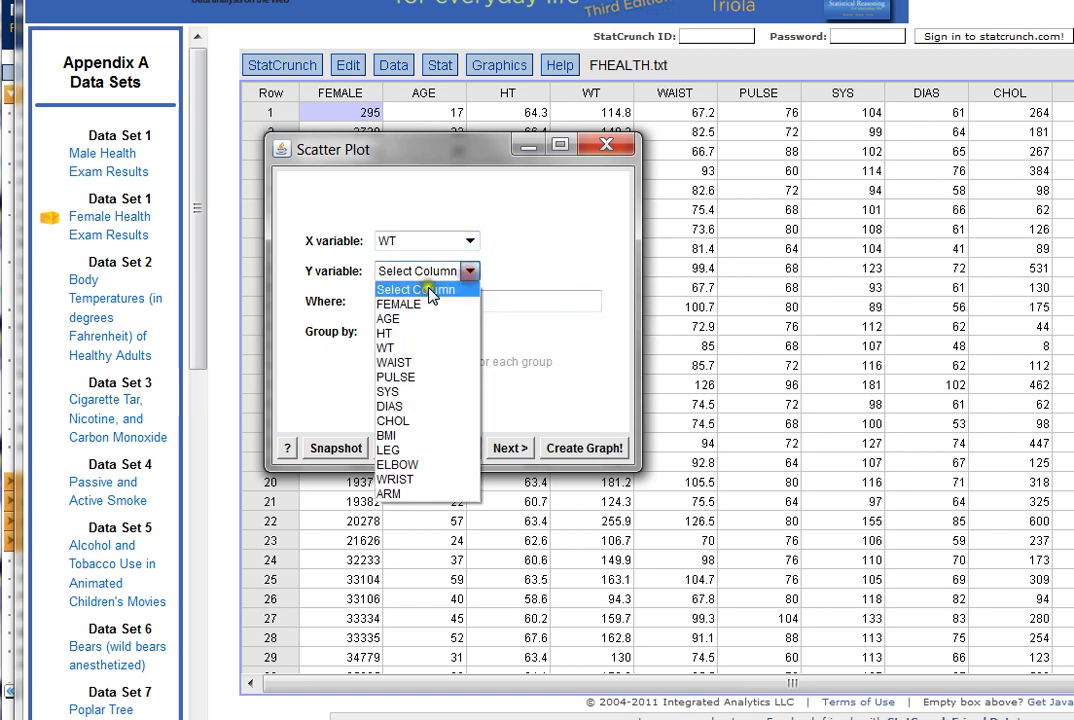
{"action": "left_click", "coordinate": [450, 363]}
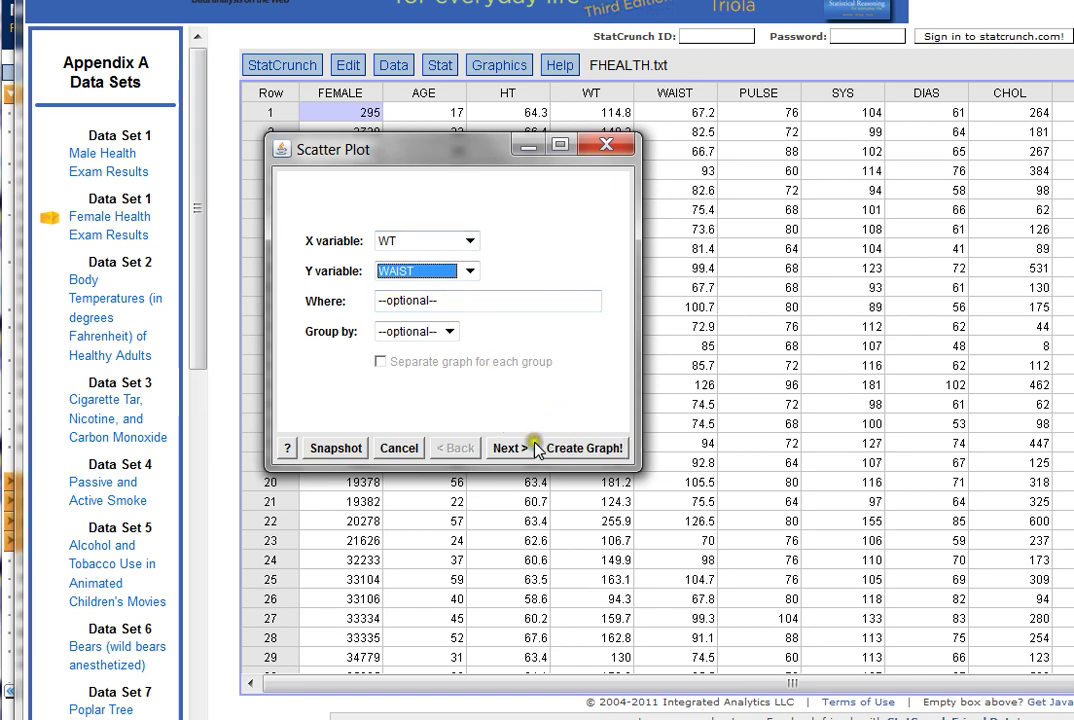
{"action": "left_click", "coordinate": [600, 449]}
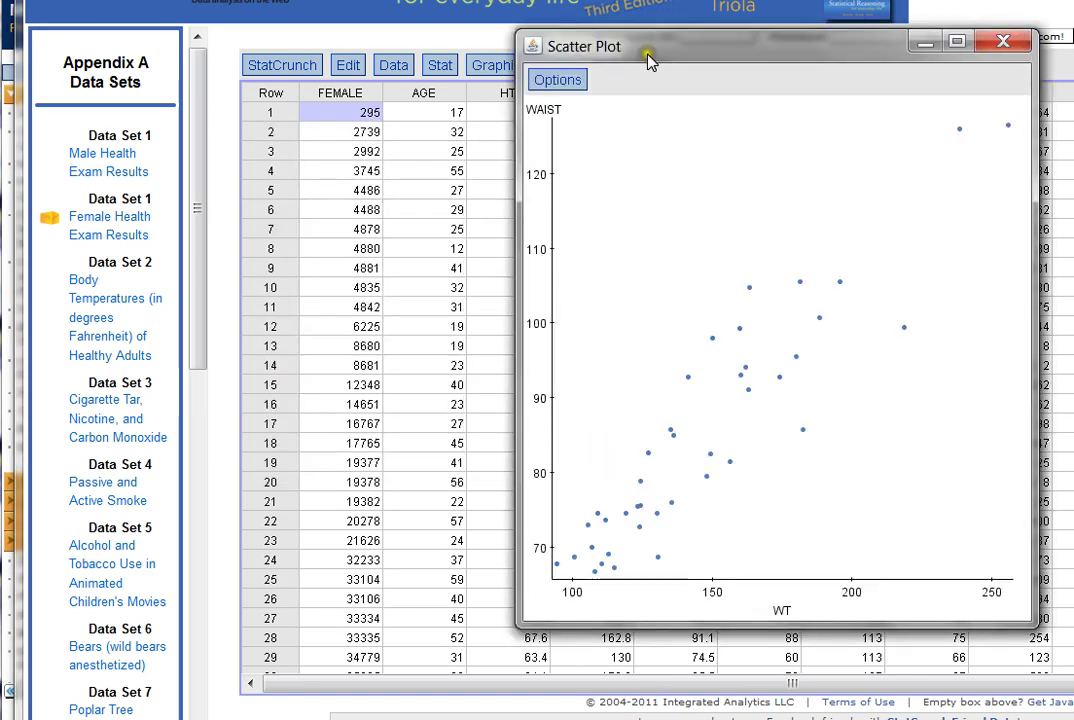
{"action": "left_click_drag", "start_coordinate": [731, 46], "coordinate": [467, 46]}
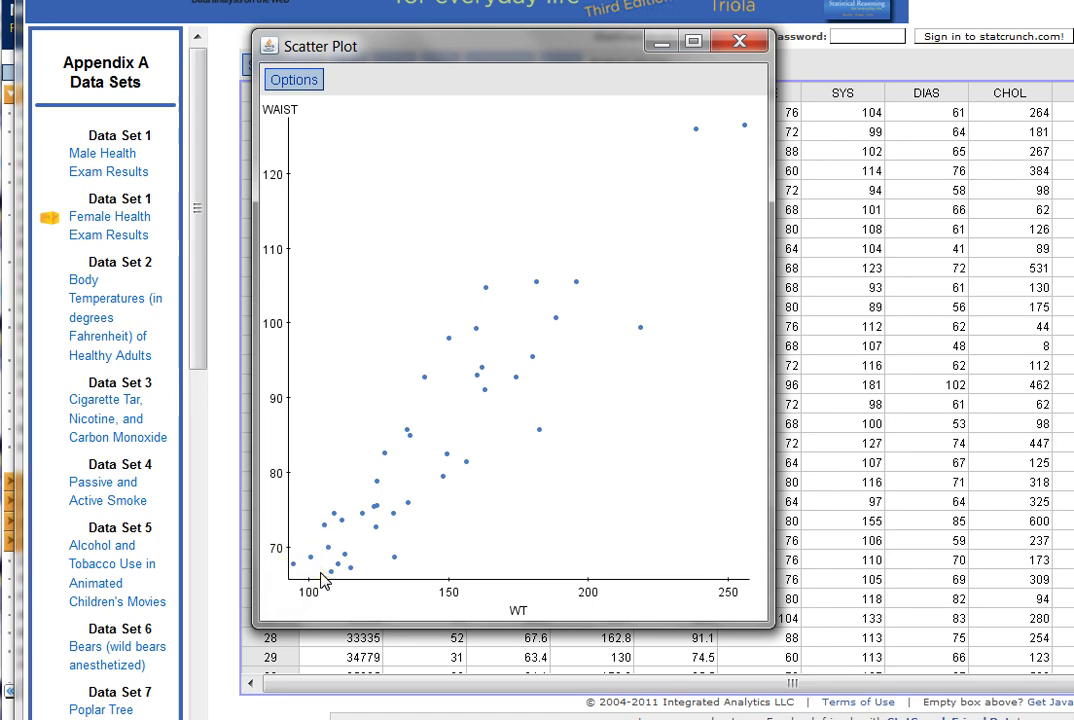
Step: Close the WAIST versus WT scatter plot window
{"action": "left_click", "coordinate": [740, 43]}
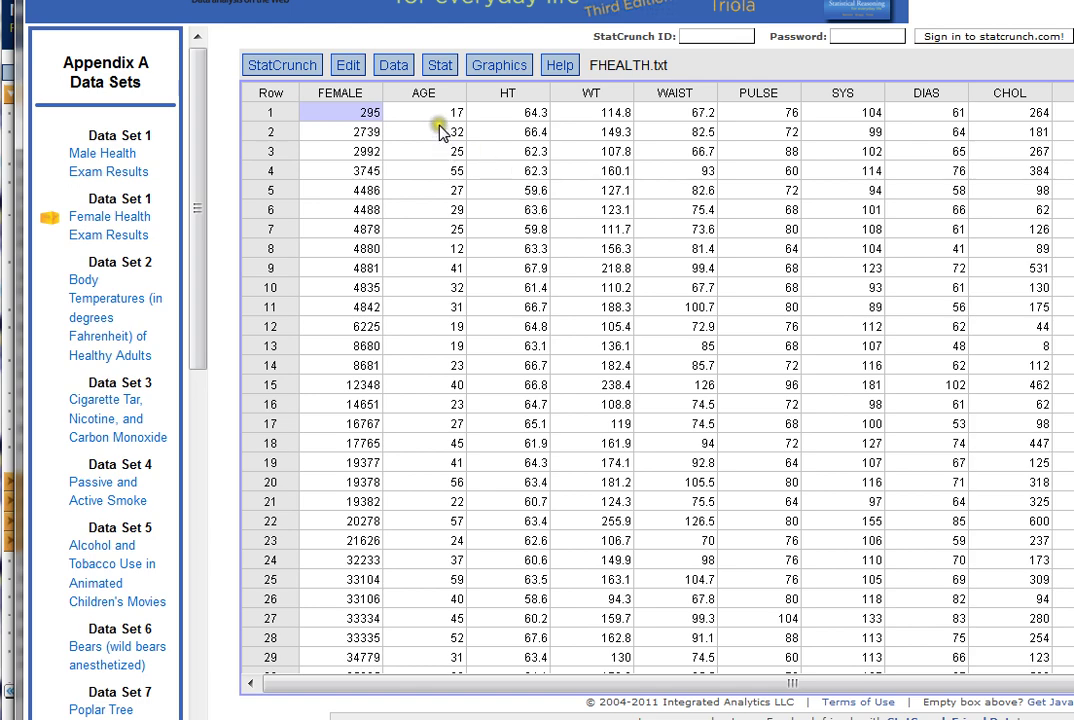
Step: Open the Stat > Summary Stats > Correlation setup, then close it without calculating
{"action": "left_click", "coordinate": [440, 66]}
{"action": "mouse_move", "coordinate": [445, 91]}
{"action": "left_click", "coordinate": [633, 148]}
{"action": "left_click_drag", "start_coordinate": [746, 209], "coordinate": [464, 195]}
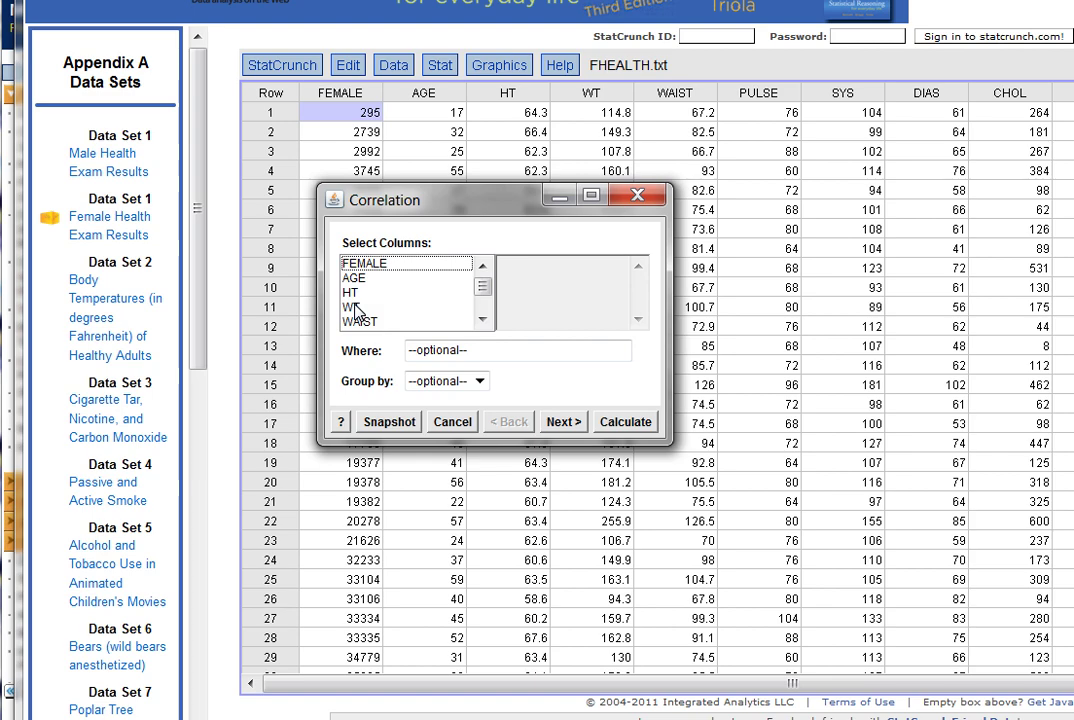
{"action": "left_click", "coordinate": [640, 196]}
Step: Start a Graphics > Scatter Plot setup and move its window aside
{"action": "left_click", "coordinate": [510, 68]}
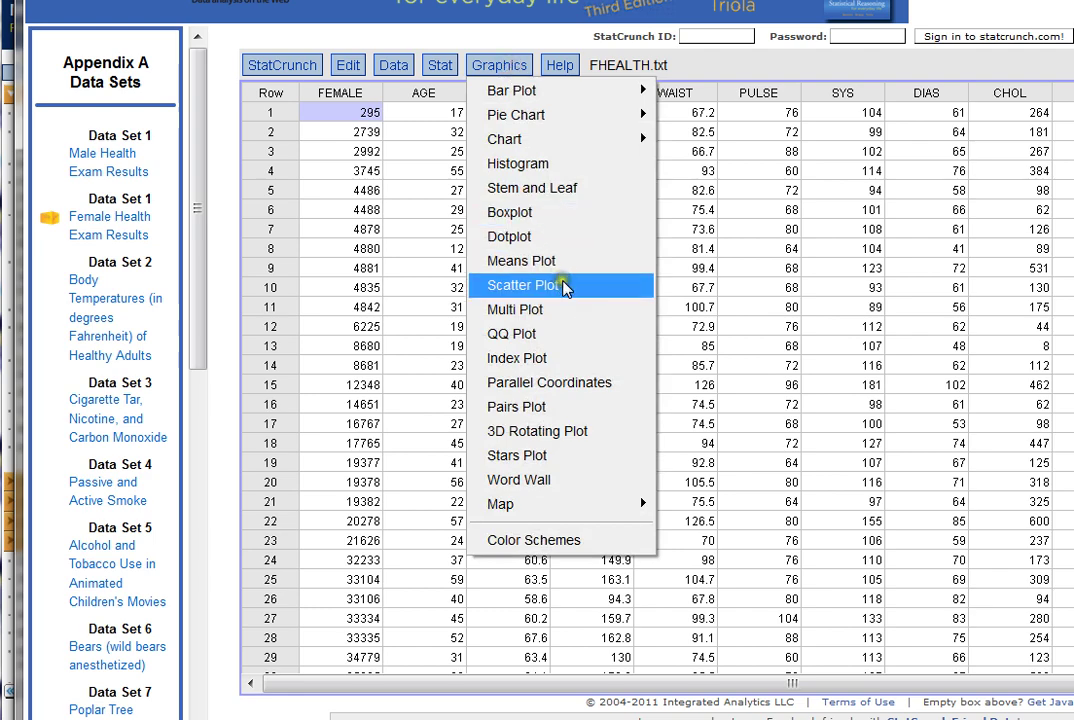
{"action": "left_click", "coordinate": [563, 287]}
{"action": "left_click_drag", "start_coordinate": [736, 187], "coordinate": [479, 184]}
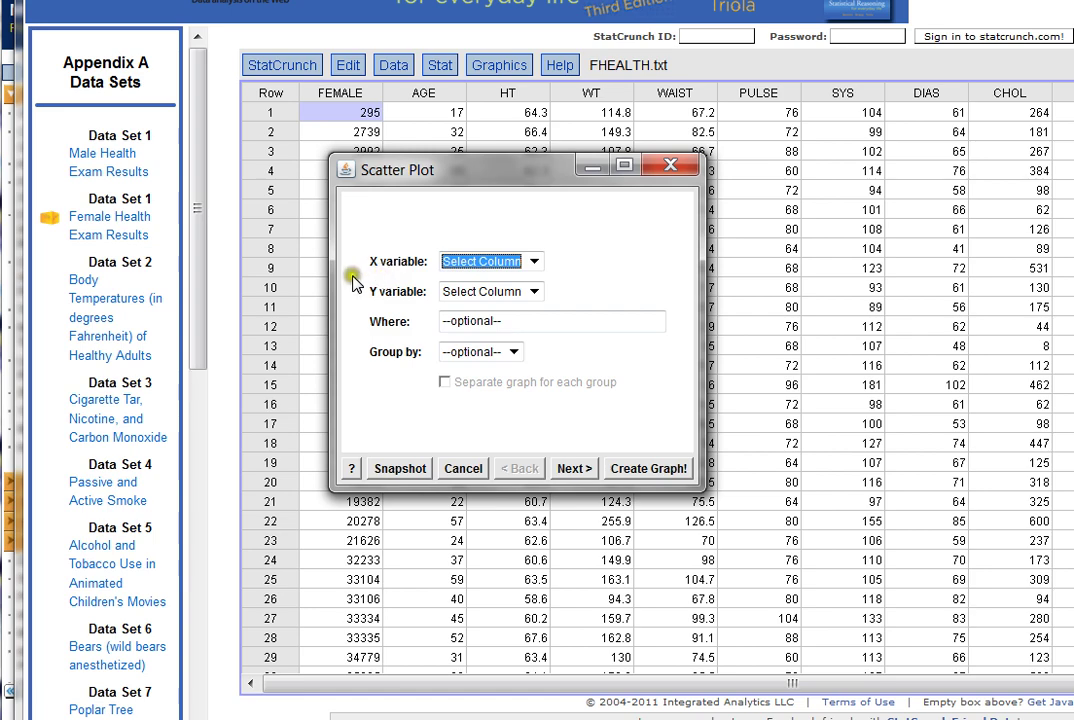